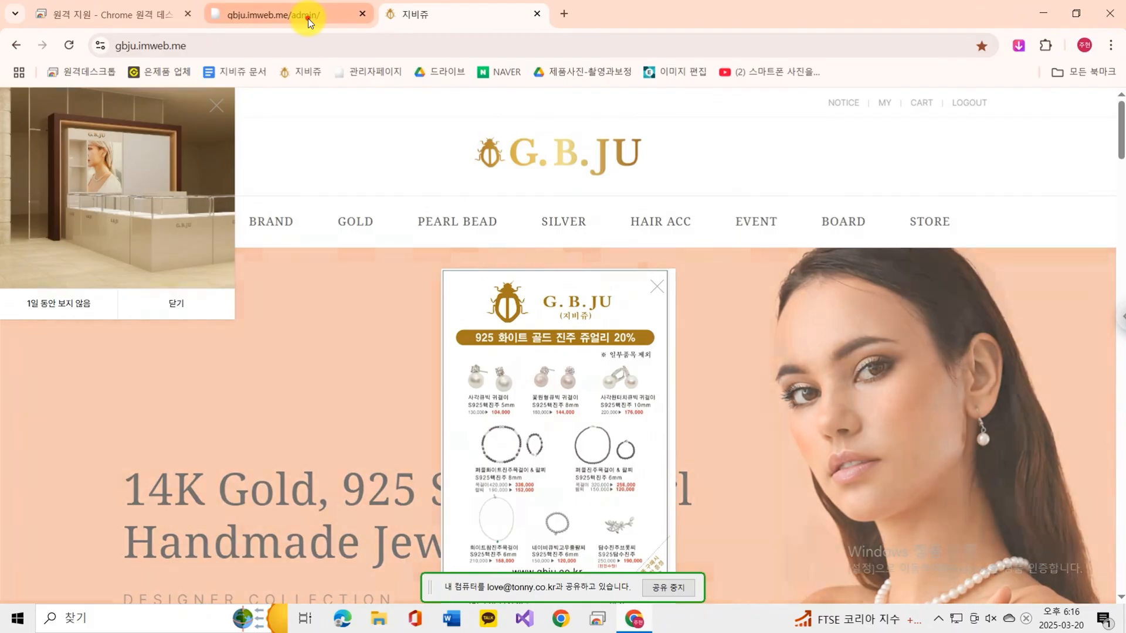
Step: Switch to the site admin and open the 팝업·배너 page of the 환경설정 settings to review the existing popups
{"action": "left_click", "coordinate": [308, 18]}
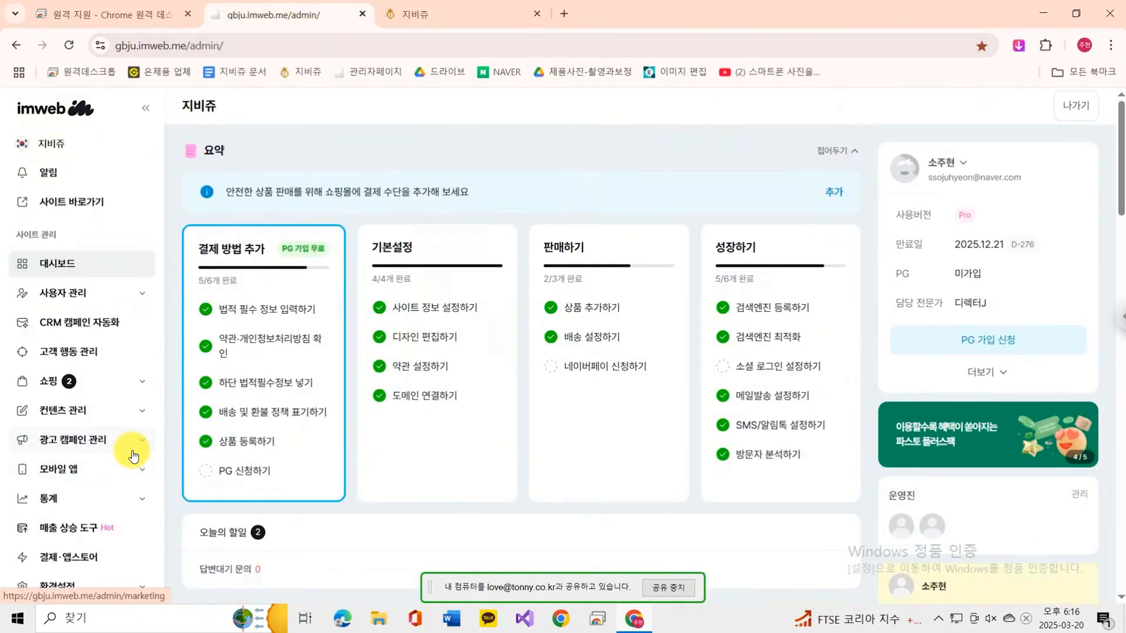
{"action": "scroll", "coordinate": [133, 456], "scroll_direction": "down", "scroll_amount": 2}
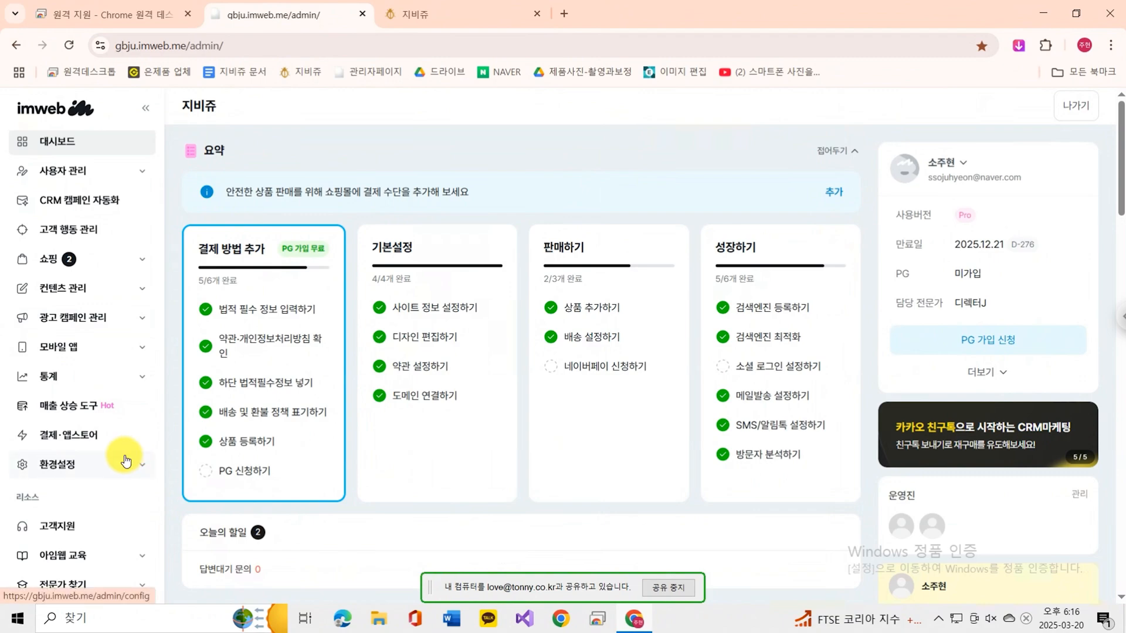
{"action": "left_click", "coordinate": [117, 467]}
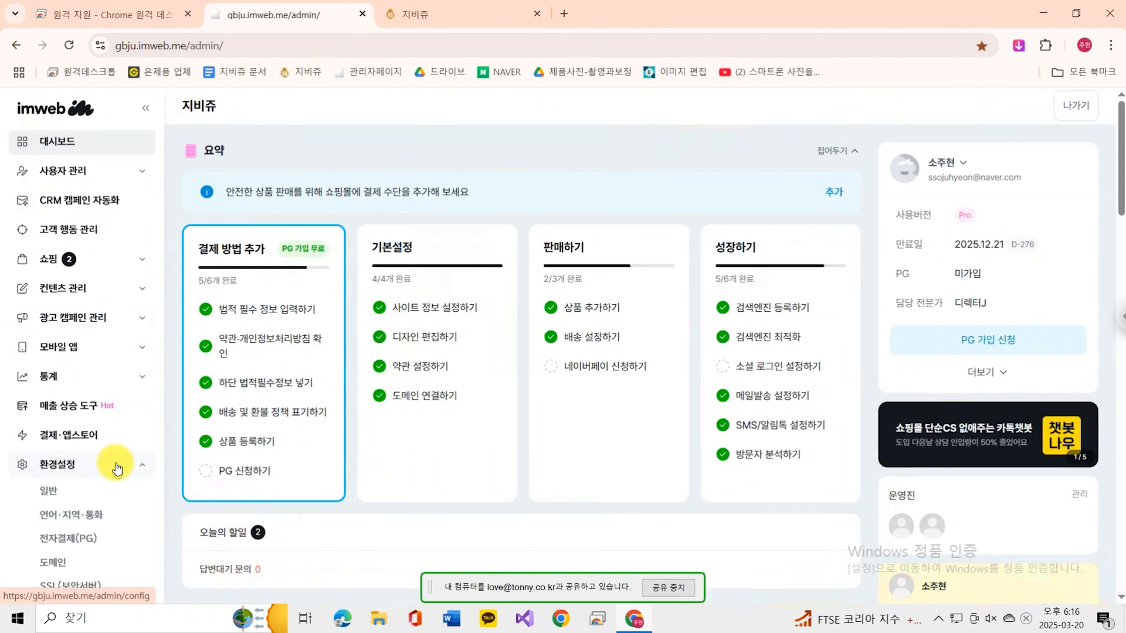
{"action": "scroll", "coordinate": [117, 469], "scroll_direction": "down", "scroll_amount": 4}
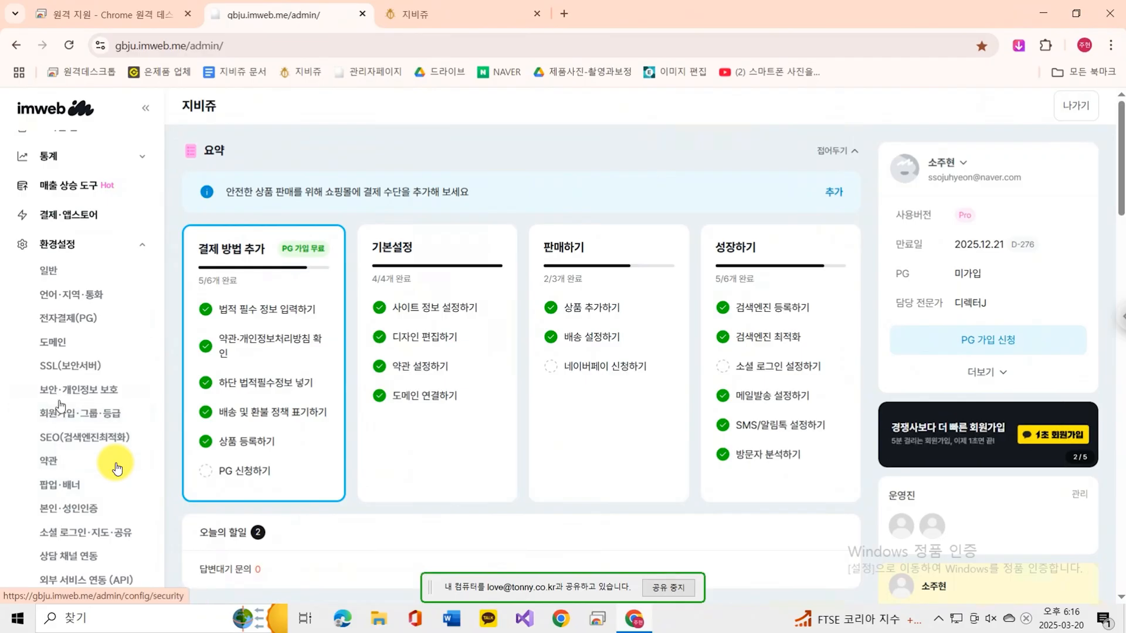
{"action": "left_click", "coordinate": [65, 484]}
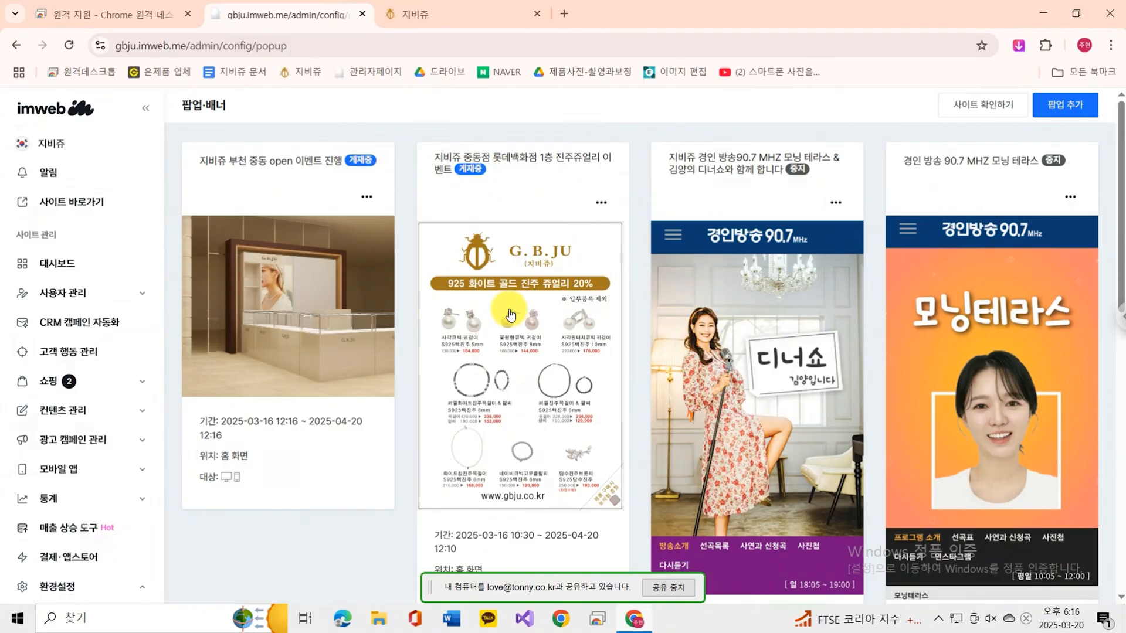
{"action": "scroll", "coordinate": [511, 320], "scroll_direction": "down", "scroll_amount": 2}
{"action": "scroll", "coordinate": [512, 321], "scroll_direction": "up", "scroll_amount": 2}
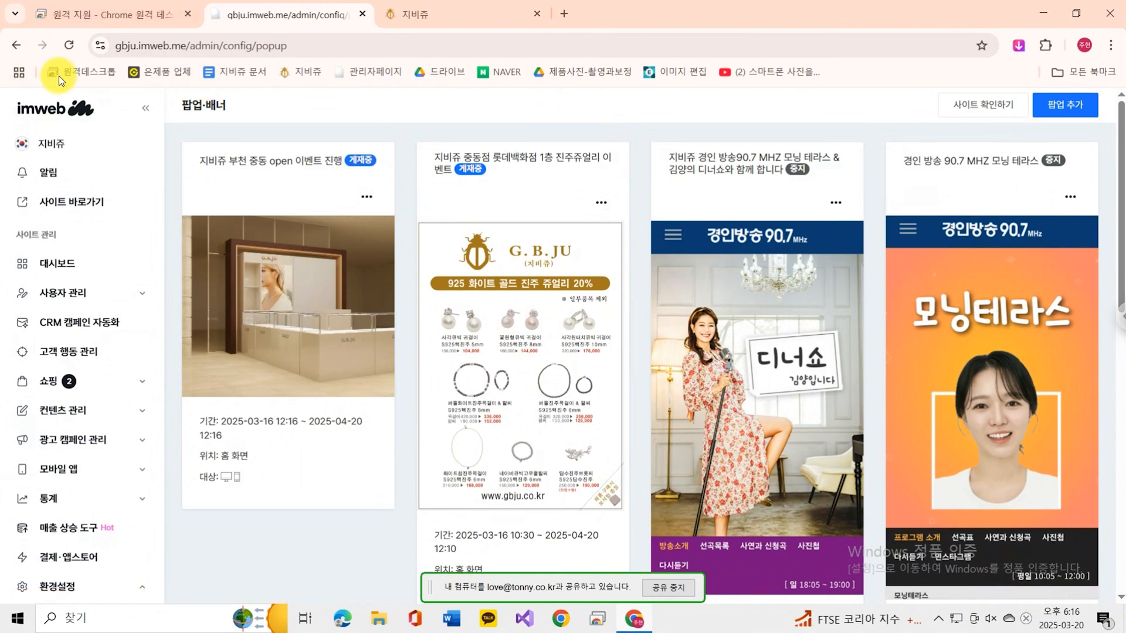
Step: Open the popup "지비쥬 부천 중동 open 이벤트 진행" for editing and set its 노출 페이지 to 사용자 정의
{"action": "left_click", "coordinate": [367, 199]}
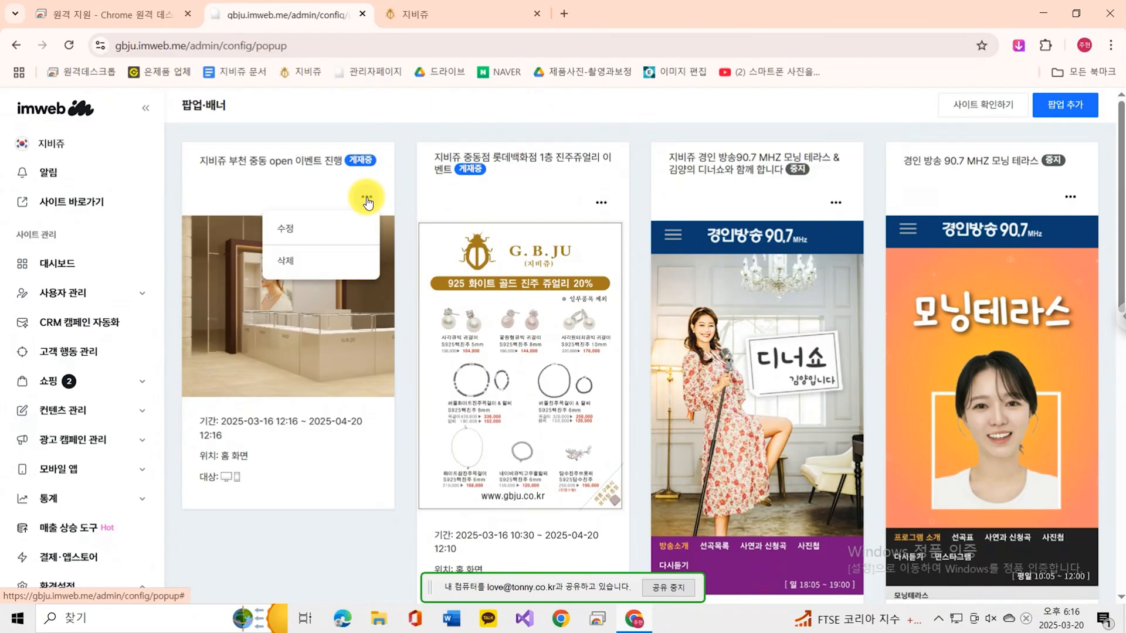
{"action": "left_click", "coordinate": [330, 227]}
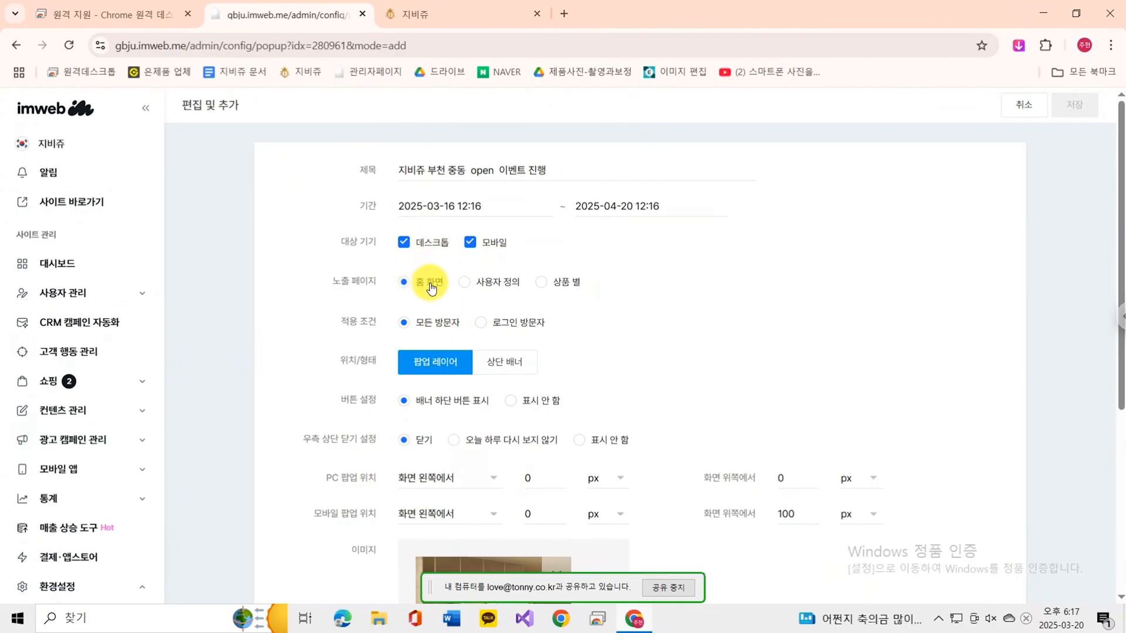
{"action": "left_click", "coordinate": [471, 285]}
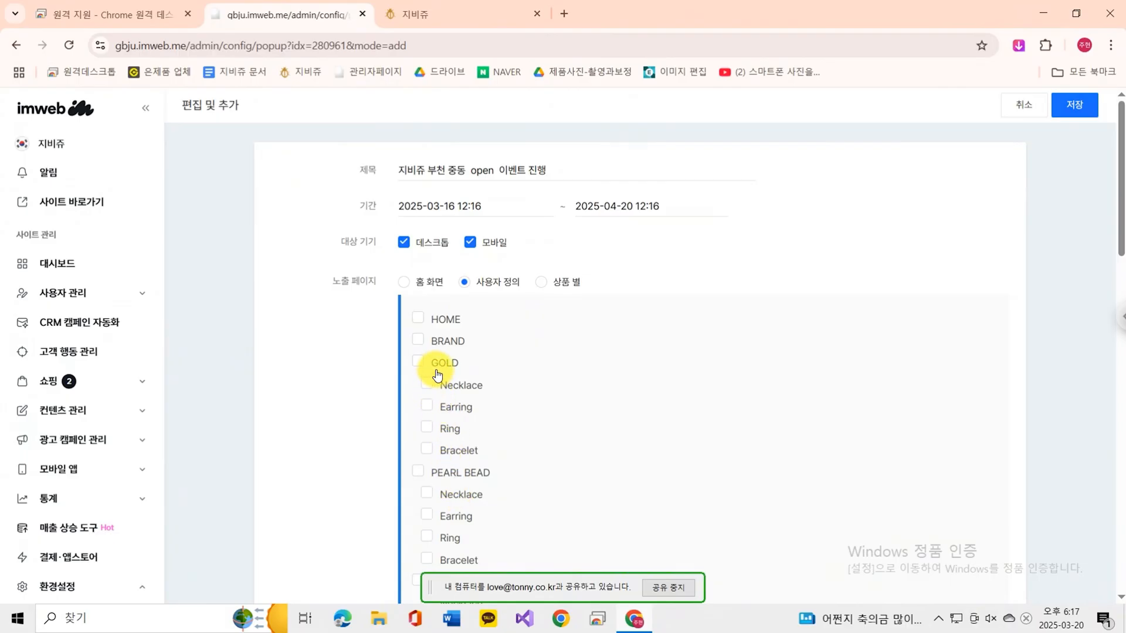
{"action": "left_click", "coordinate": [419, 361]}
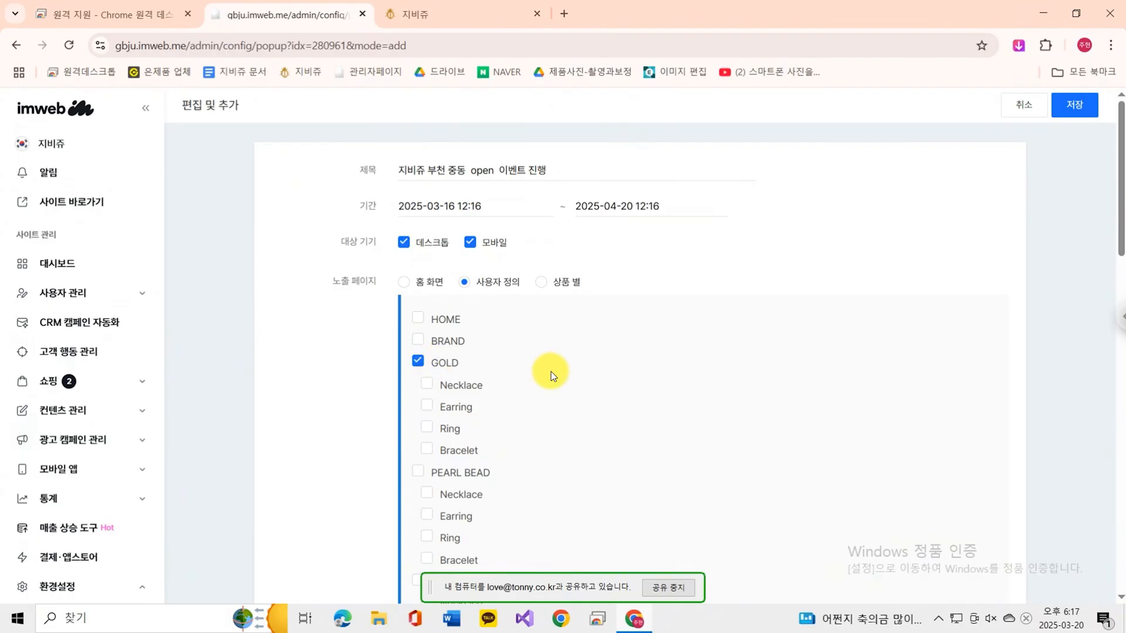
{"action": "left_click", "coordinate": [419, 319]}
{"action": "left_click", "coordinate": [420, 319]}
{"action": "left_click", "coordinate": [426, 384]}
{"action": "left_click", "coordinate": [426, 405]}
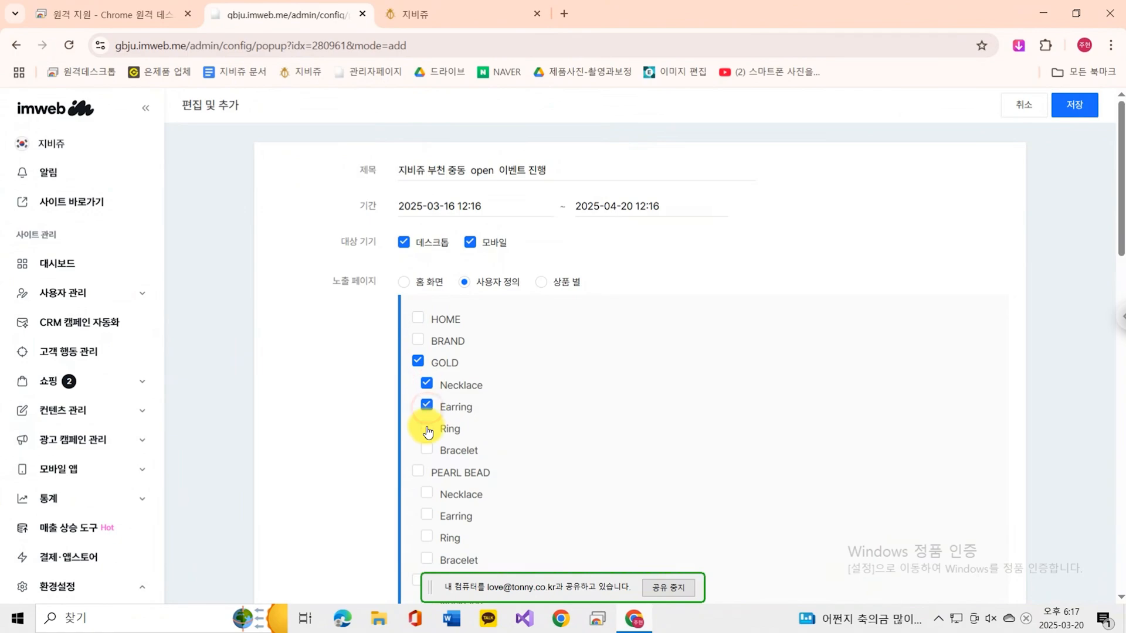
{"action": "left_click", "coordinate": [427, 427]}
{"action": "left_click", "coordinate": [428, 449]}
{"action": "left_click", "coordinate": [427, 450]}
{"action": "left_click", "coordinate": [427, 427]}
{"action": "left_click", "coordinate": [426, 405]}
{"action": "left_click", "coordinate": [428, 384]}
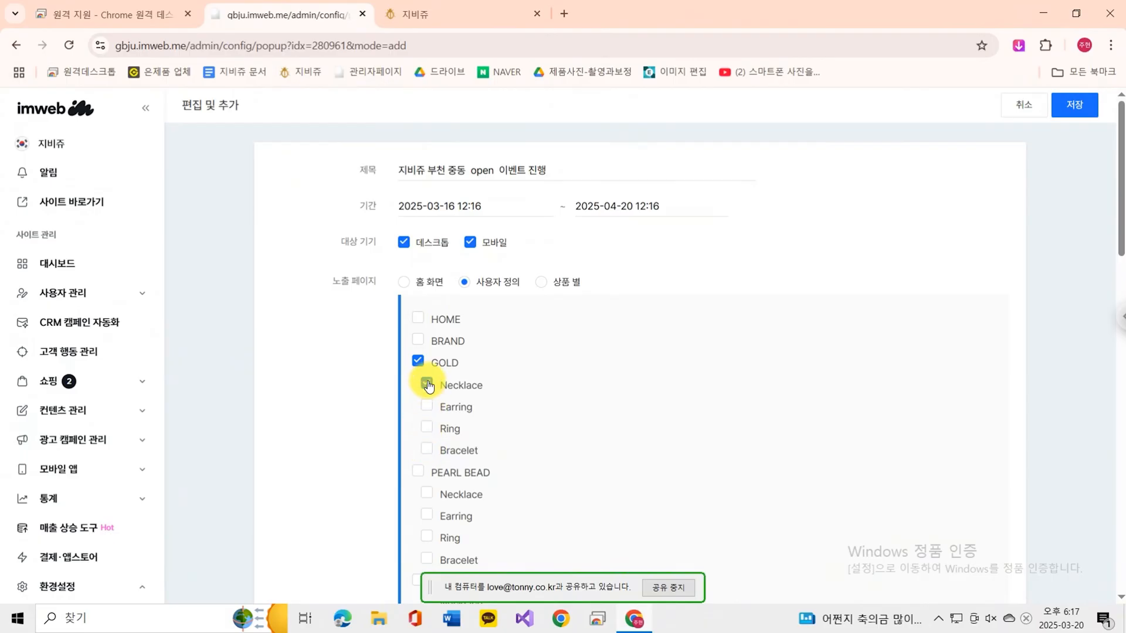
{"action": "left_click", "coordinate": [427, 405]}
{"action": "left_click", "coordinate": [427, 427]}
{"action": "left_click", "coordinate": [427, 450]}
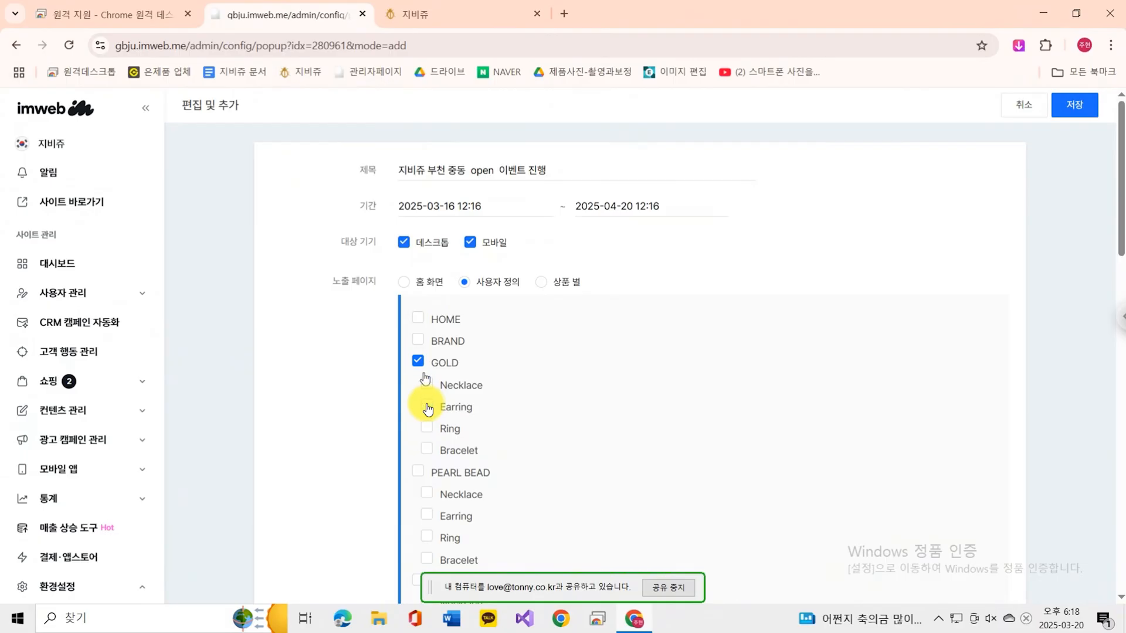
{"action": "left_click", "coordinate": [419, 360]}
Step: Select PEARL BEAD and its Necklace, Earring, Ring and Bracelet subpages as the popup's display pages and save the popup
{"action": "scroll", "coordinate": [560, 398], "scroll_direction": "down", "scroll_amount": 4}
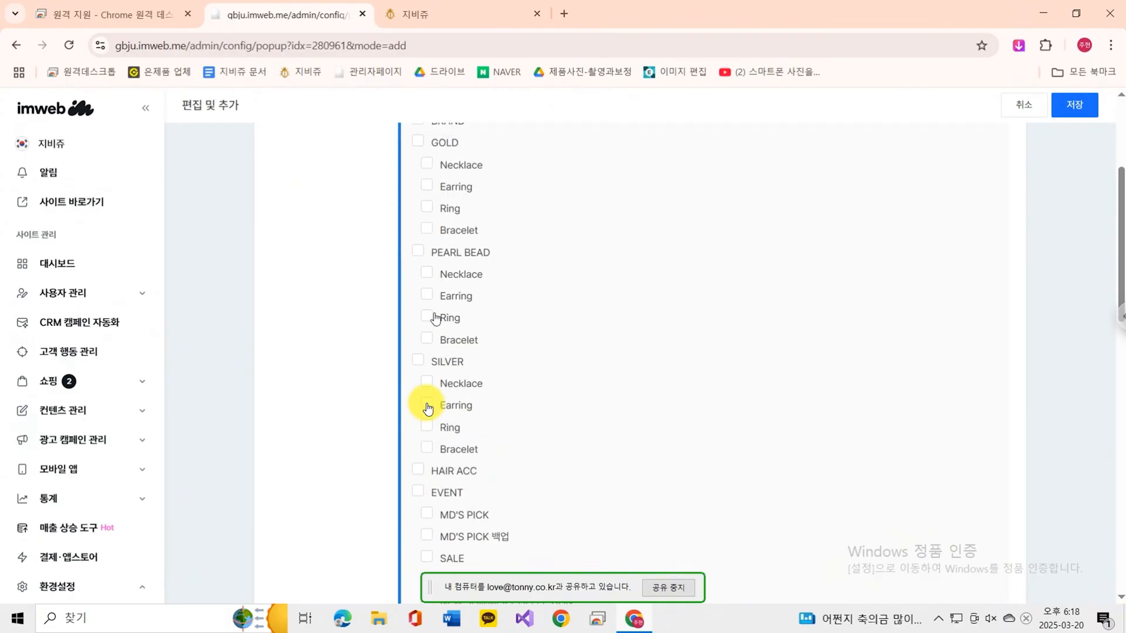
{"action": "left_click", "coordinate": [419, 252]}
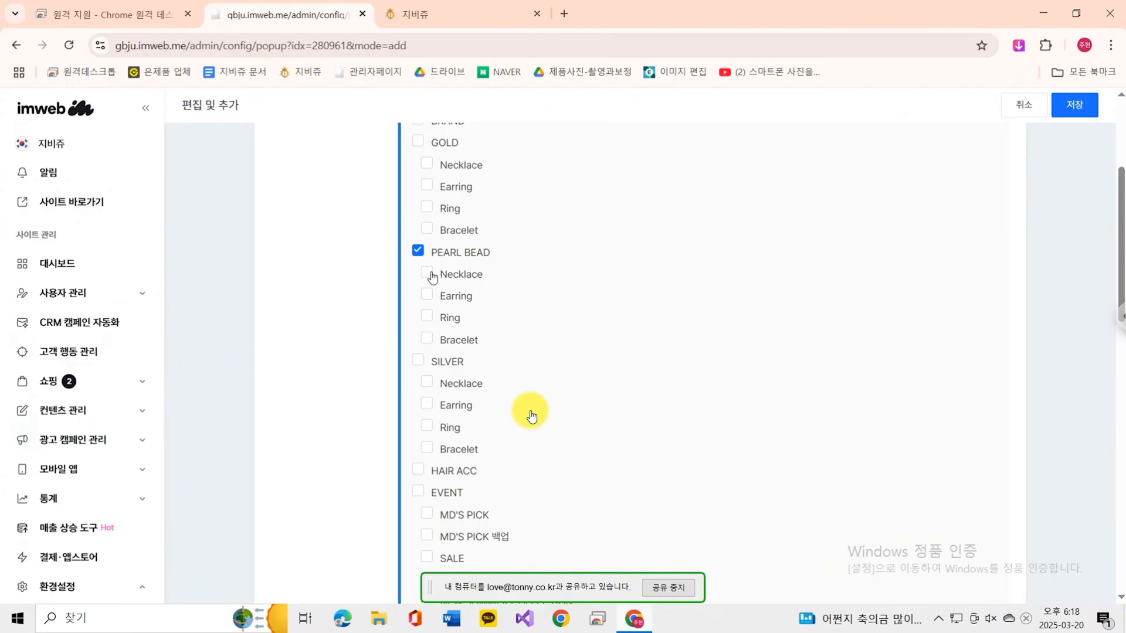
{"action": "left_click", "coordinate": [427, 273]}
{"action": "left_click", "coordinate": [427, 295]}
{"action": "left_click", "coordinate": [427, 317]}
{"action": "left_click", "coordinate": [427, 339]}
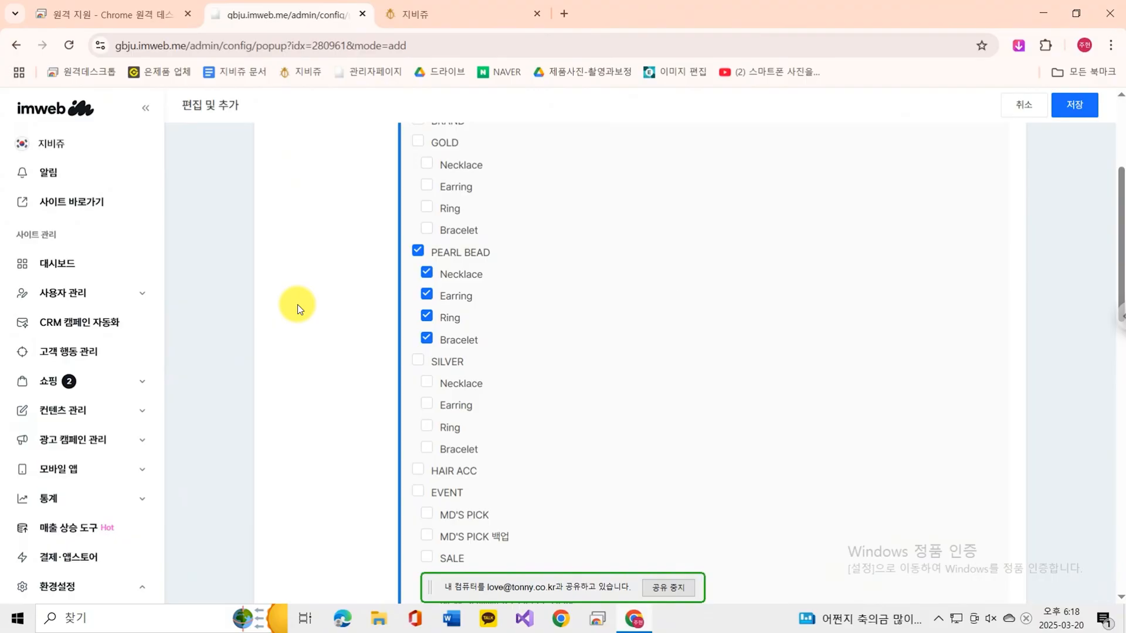
{"action": "left_click", "coordinate": [1080, 114]}
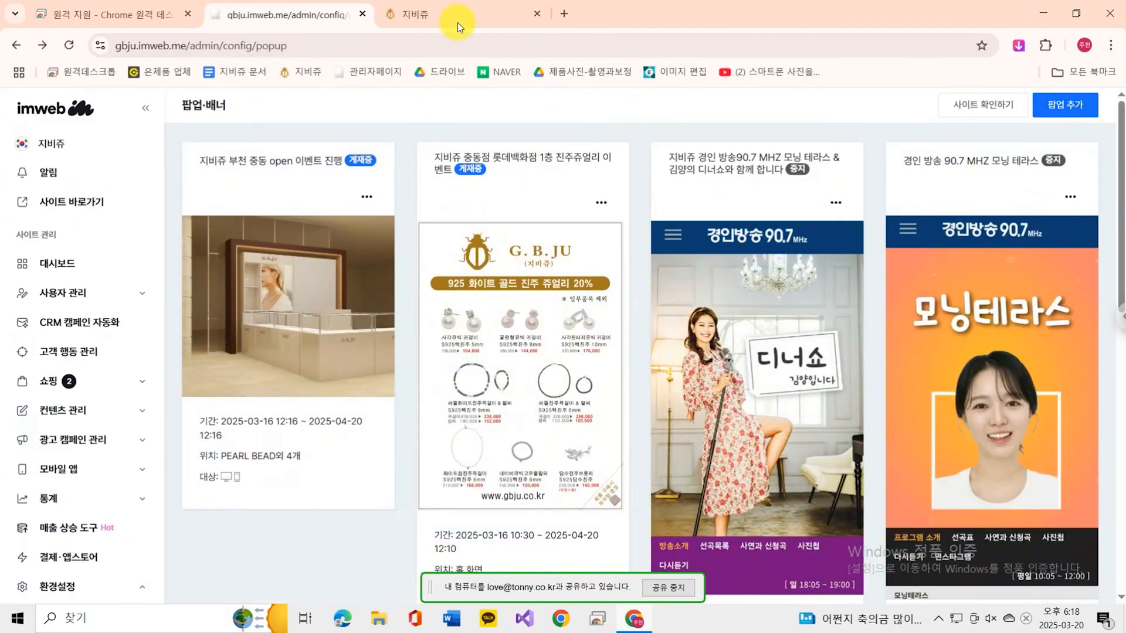
Step: Check on the storefront whether the popup shows on the home page and on the PEARL BEAD page
{"action": "left_click", "coordinate": [457, 17]}
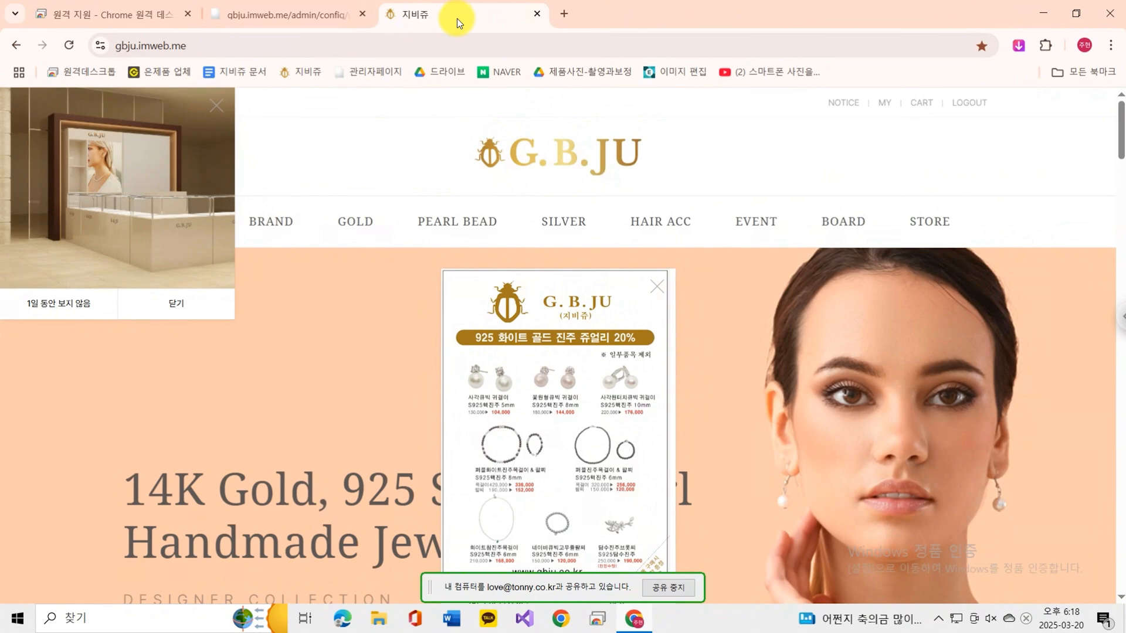
{"action": "left_click", "coordinate": [533, 154]}
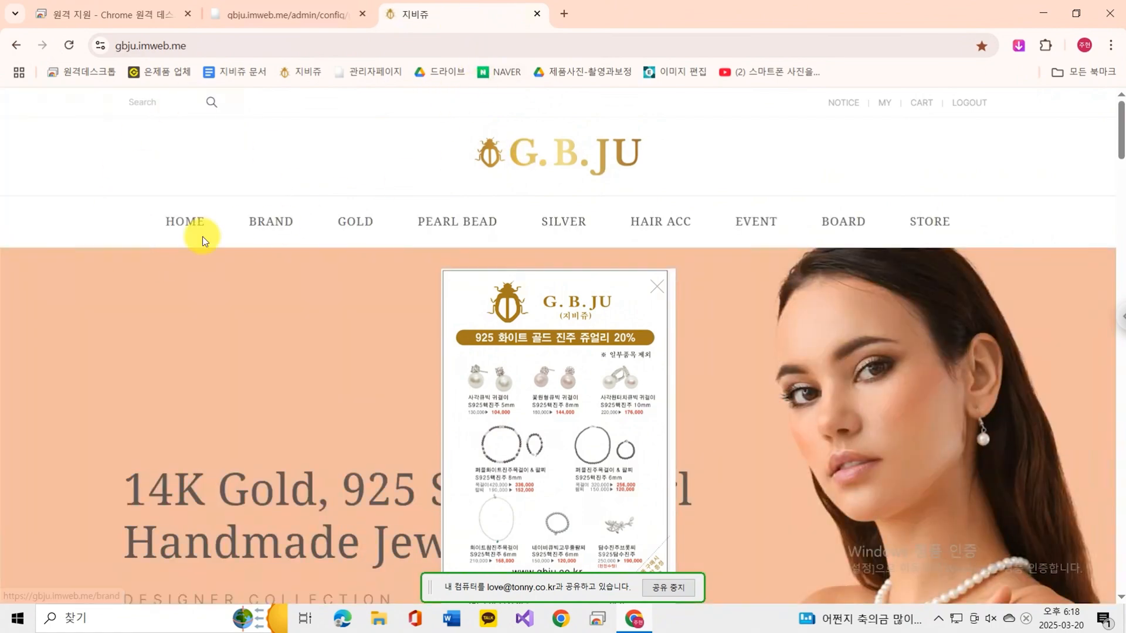
{"action": "mouse_move", "coordinate": [339, 312]}
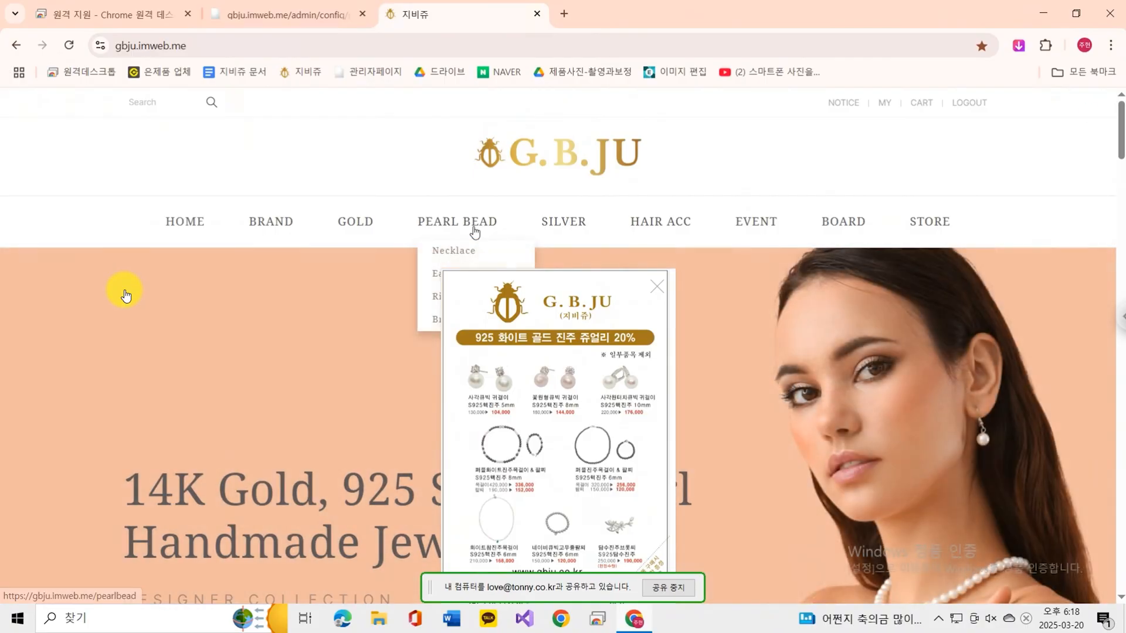
{"action": "left_click", "coordinate": [470, 227]}
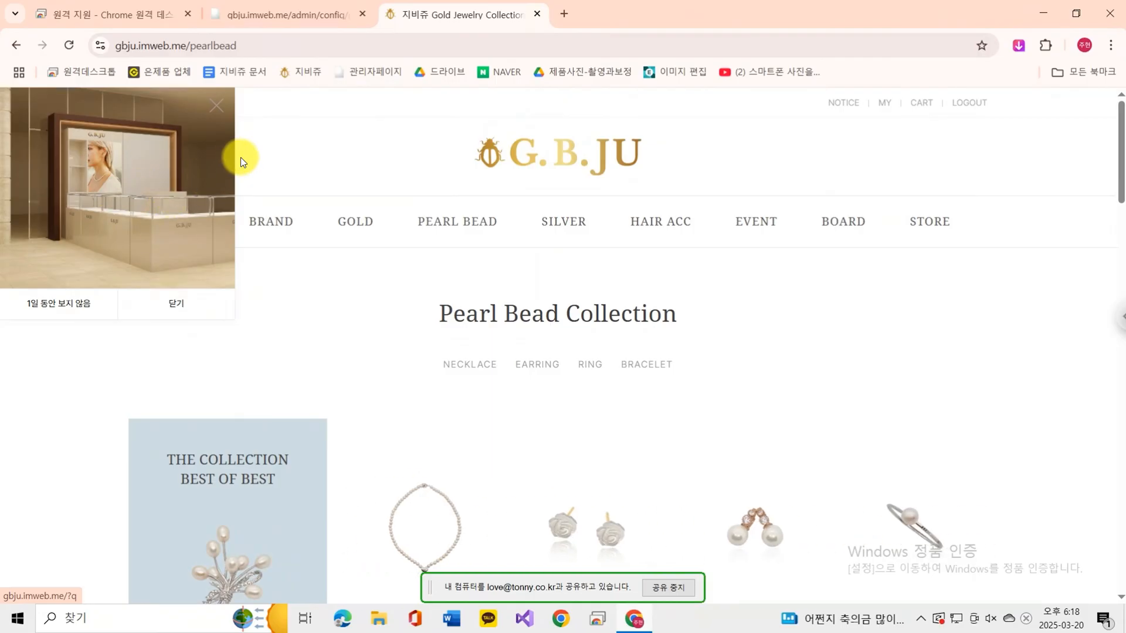
Step: Reopen the popup "지비쥬 부천 중동 open 이벤트 진행" in the admin for editing and set its 노출 페이지 to 홈 화면
{"action": "left_click", "coordinate": [301, 16]}
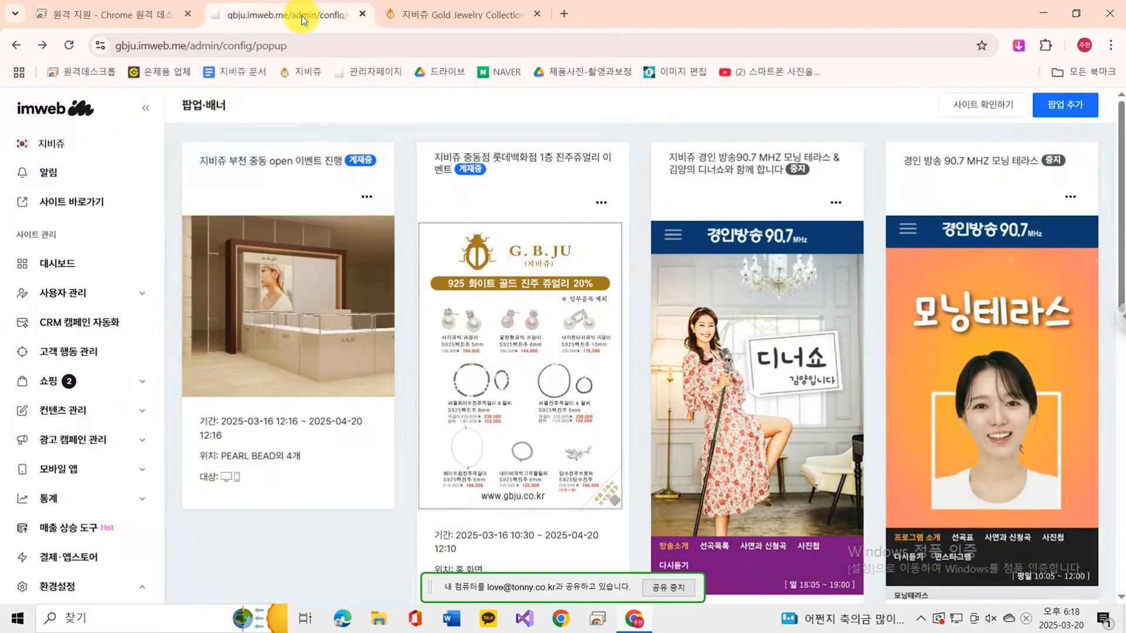
{"action": "left_click", "coordinate": [364, 198]}
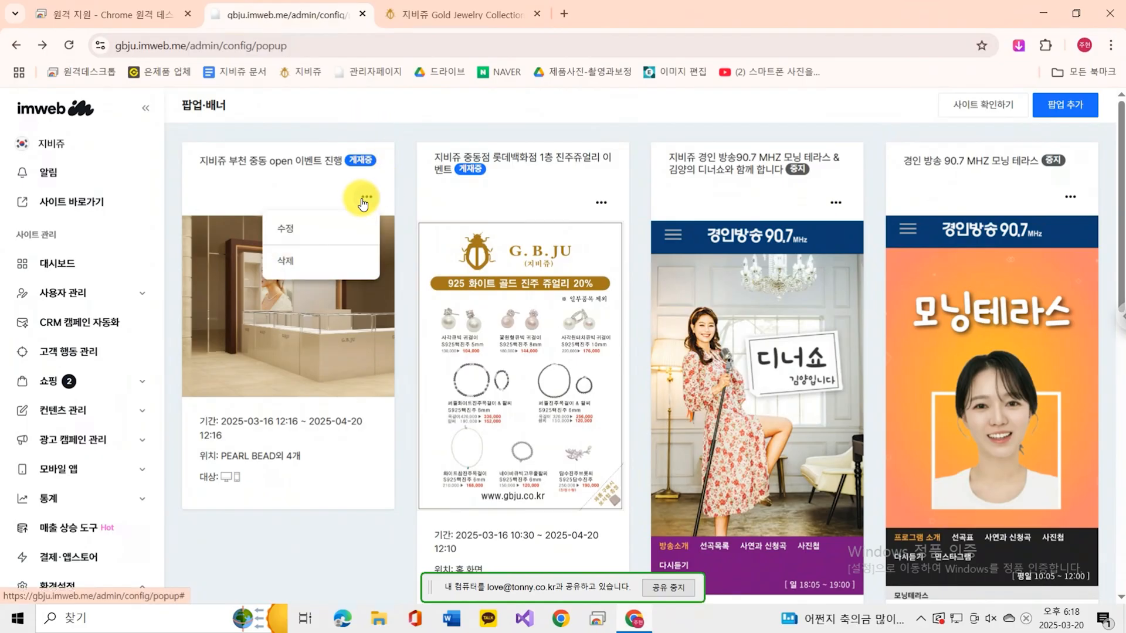
{"action": "left_click", "coordinate": [302, 226]}
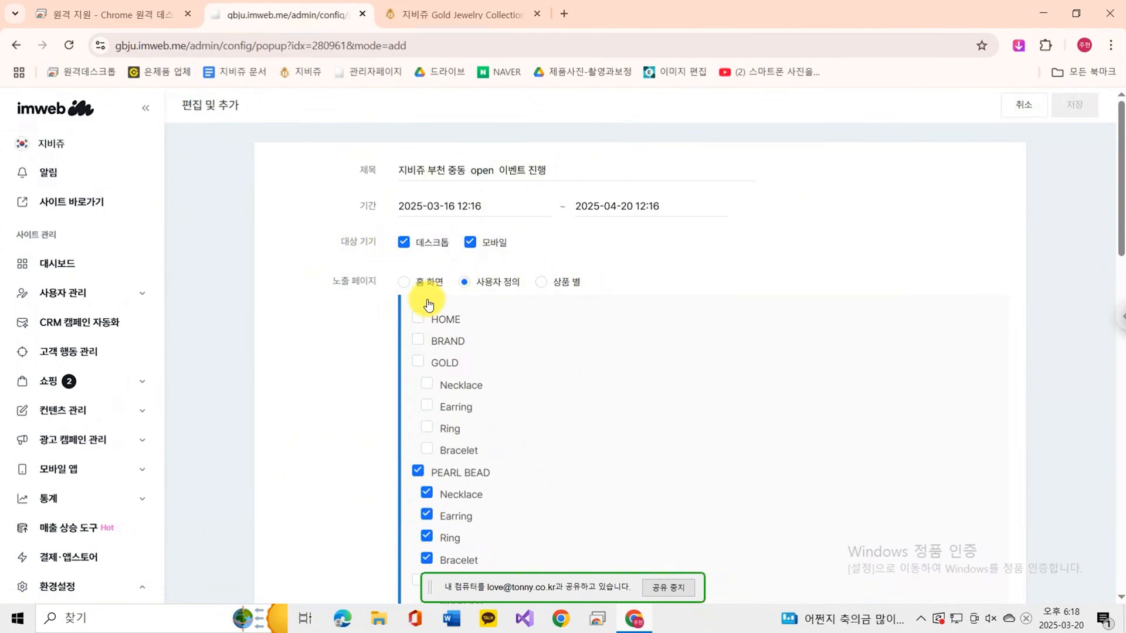
{"action": "left_click", "coordinate": [424, 284]}
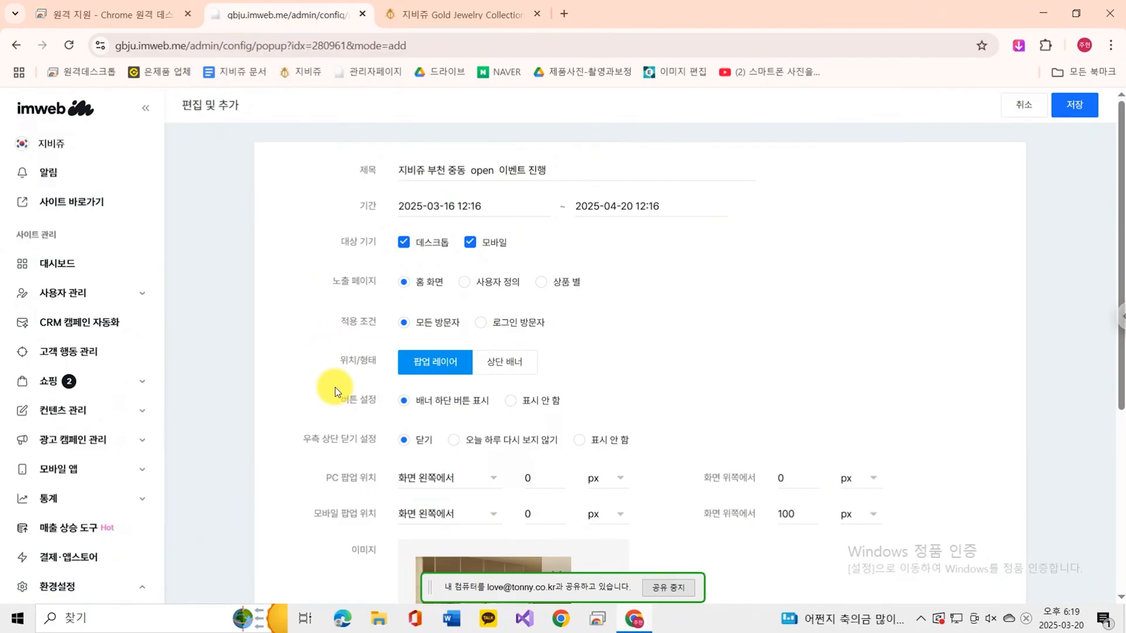
Step: Compare the popup's 버튼 설정, 우측 상단 닫기 설정 and PC 팝업 위치 settings with the popup displayed on the Pearl Bead storefront page
{"action": "scroll", "coordinate": [335, 387], "scroll_direction": "down", "scroll_amount": 1}
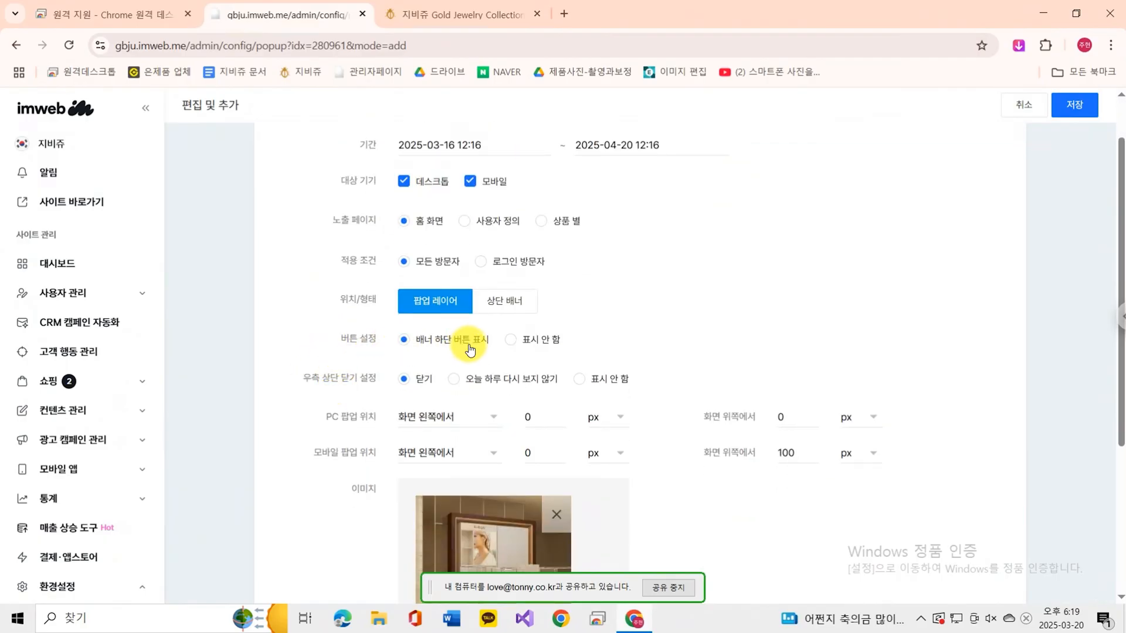
{"action": "left_click", "coordinate": [494, 16]}
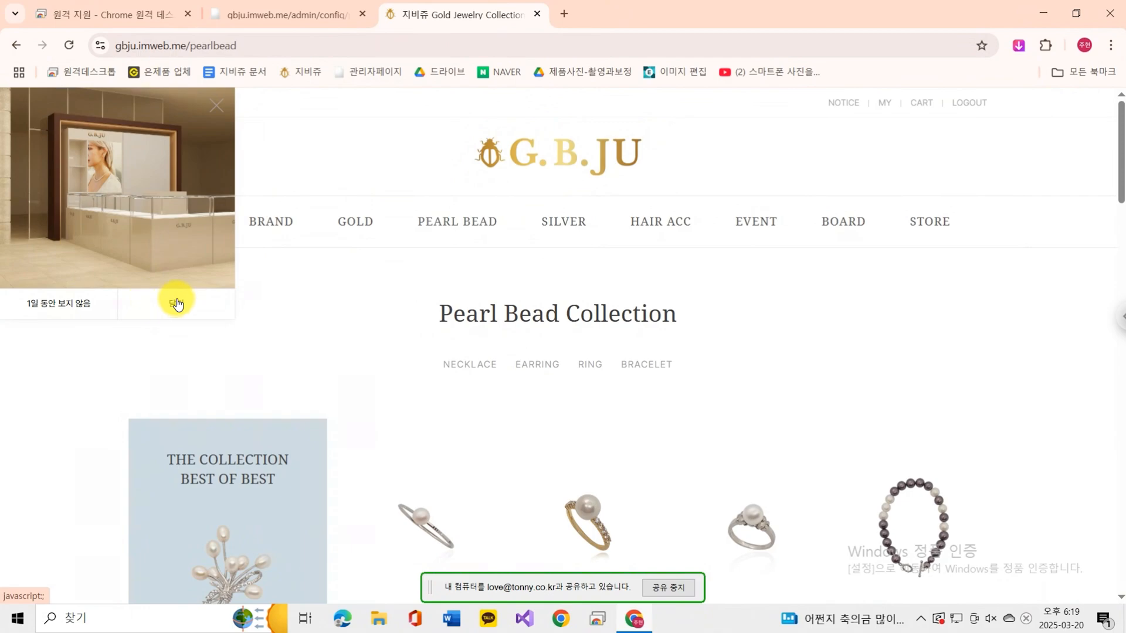
{"action": "left_click", "coordinate": [313, 15]}
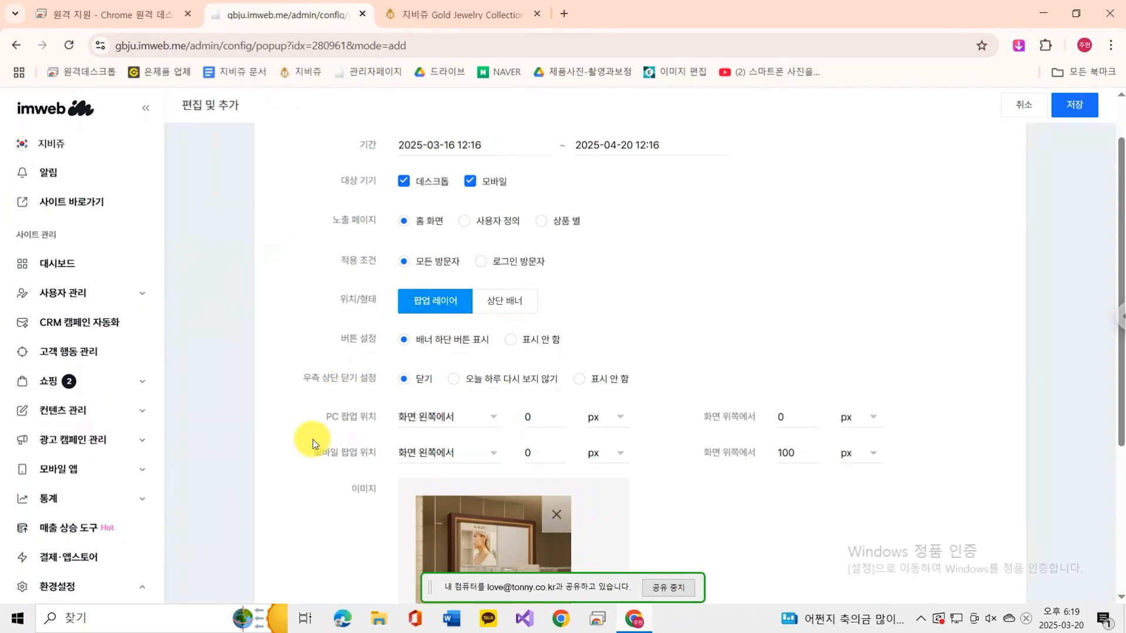
{"action": "scroll", "coordinate": [311, 439], "scroll_direction": "down", "scroll_amount": 1}
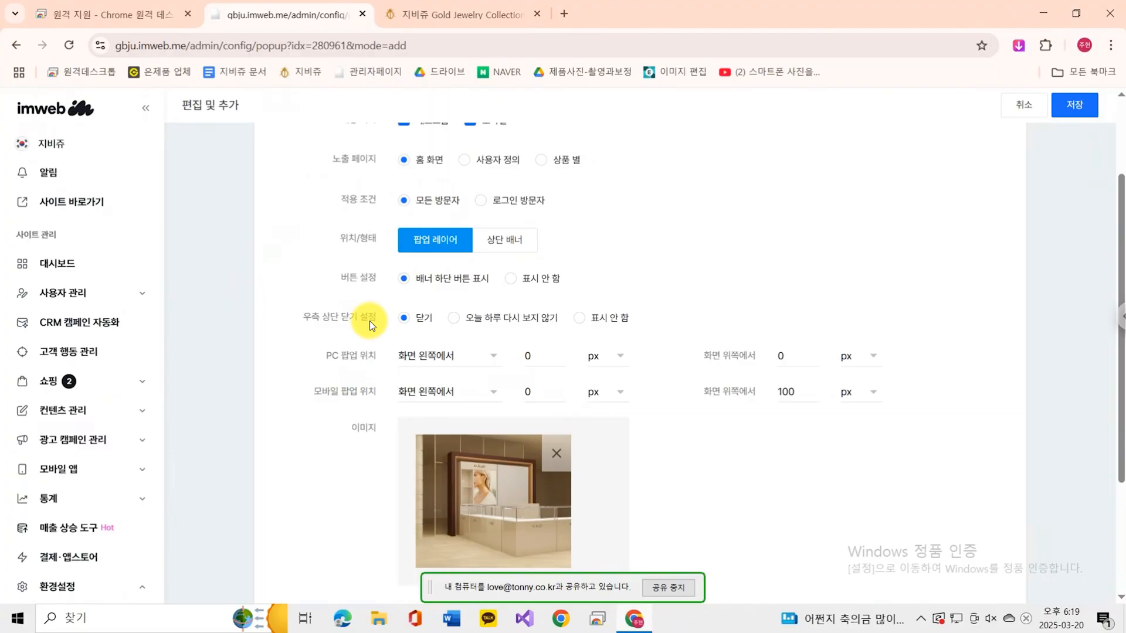
{"action": "left_click", "coordinate": [478, 19]}
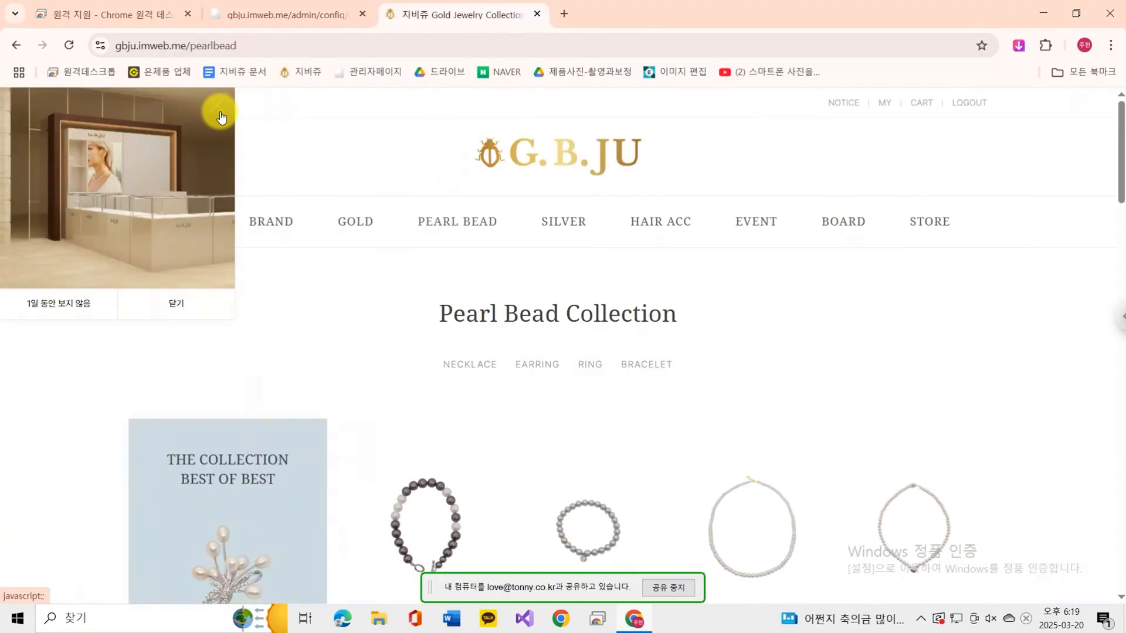
{"action": "left_click", "coordinate": [290, 21]}
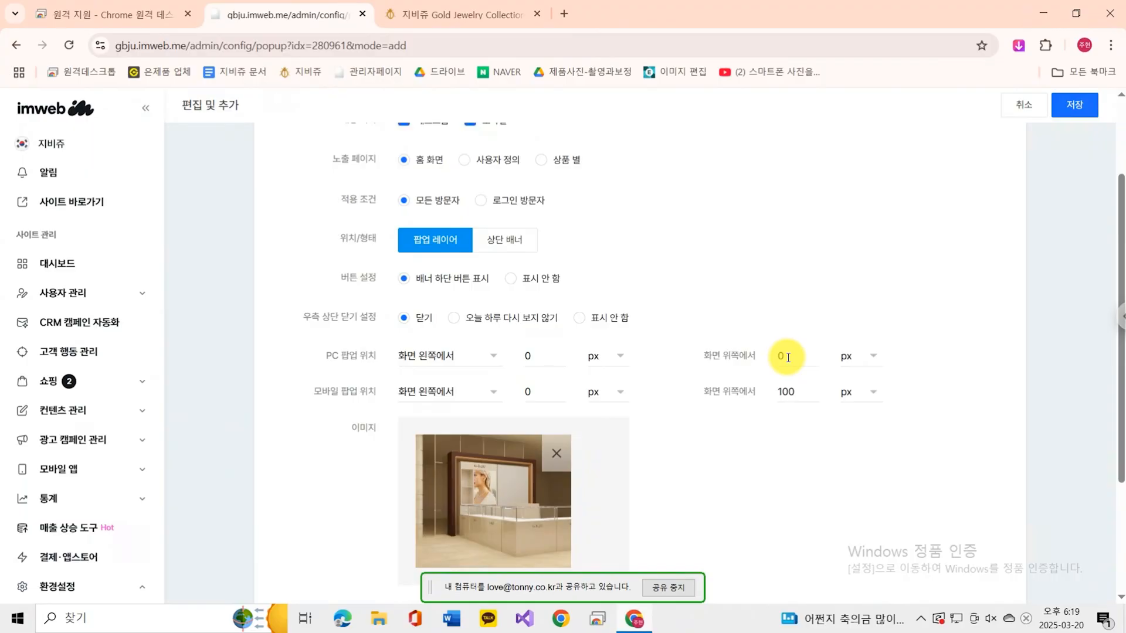
{"action": "left_click", "coordinate": [459, 17]}
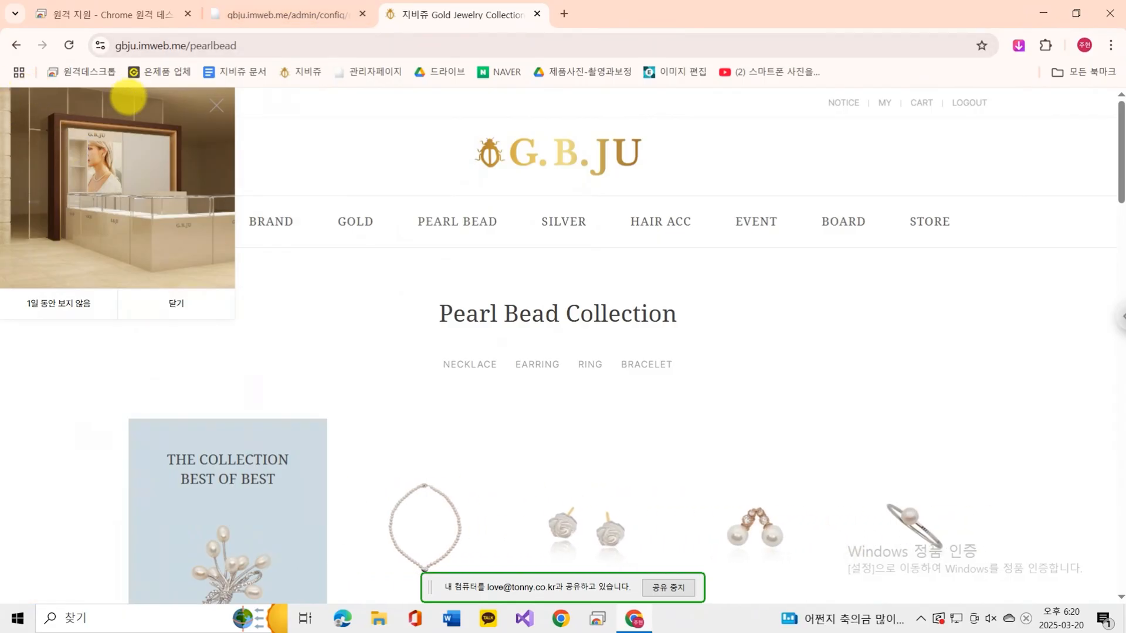
{"action": "left_click", "coordinate": [288, 16]}
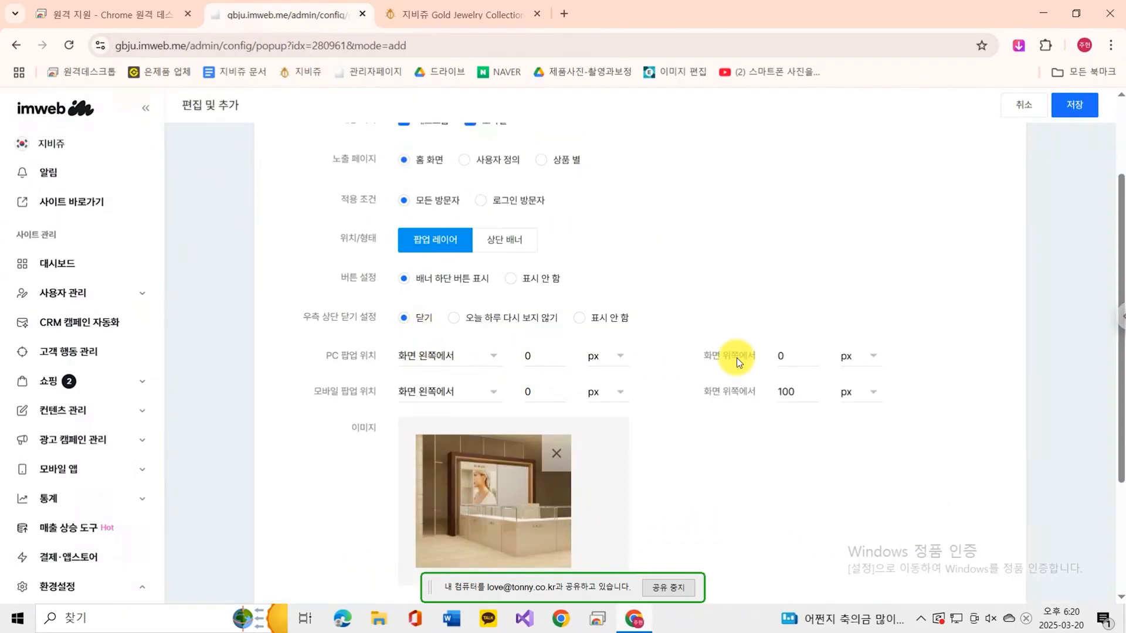
Step: Set the PC popup position to 100 px from the top of the screen (화면 위쪽에서) and save the popup
{"action": "left_click", "coordinate": [783, 352]}
{"action": "type", "text": "100"}
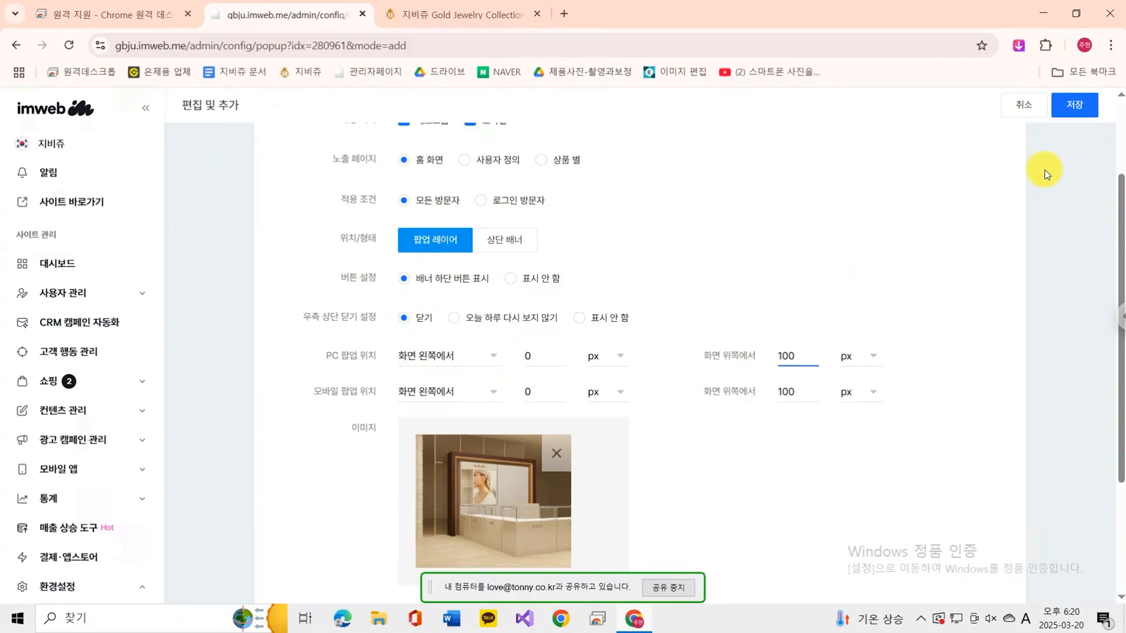
{"action": "left_click", "coordinate": [1078, 106]}
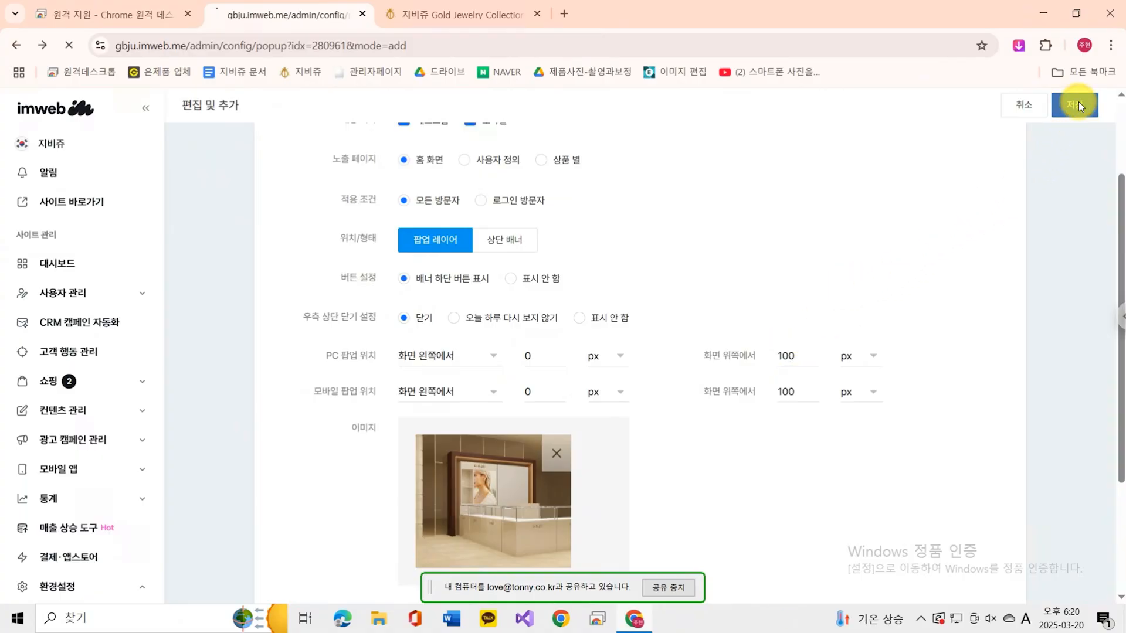
Step: Check the popup's vertical position on the storefront home page and return to the popup admin list
{"action": "left_click", "coordinate": [481, 16]}
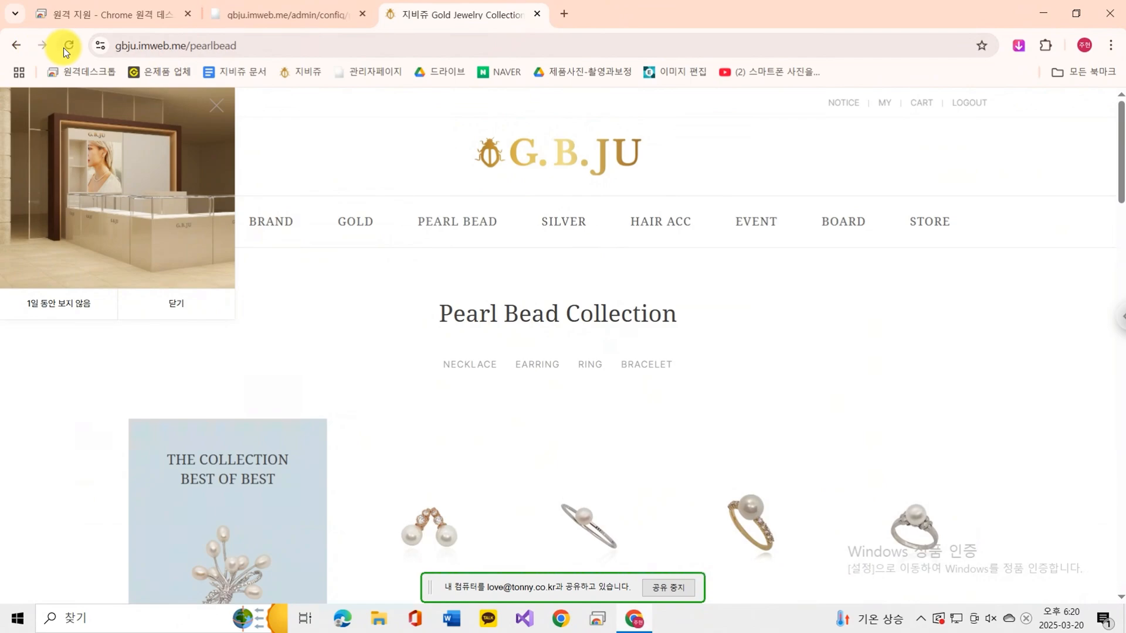
{"action": "left_click", "coordinate": [562, 155]}
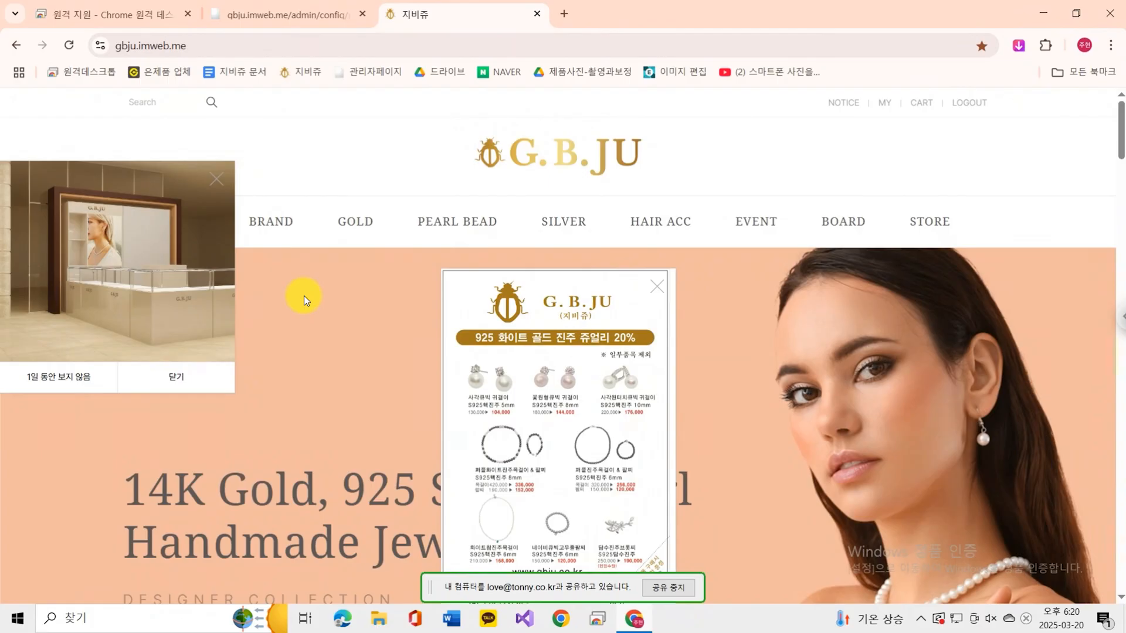
{"action": "left_click", "coordinate": [271, 14]}
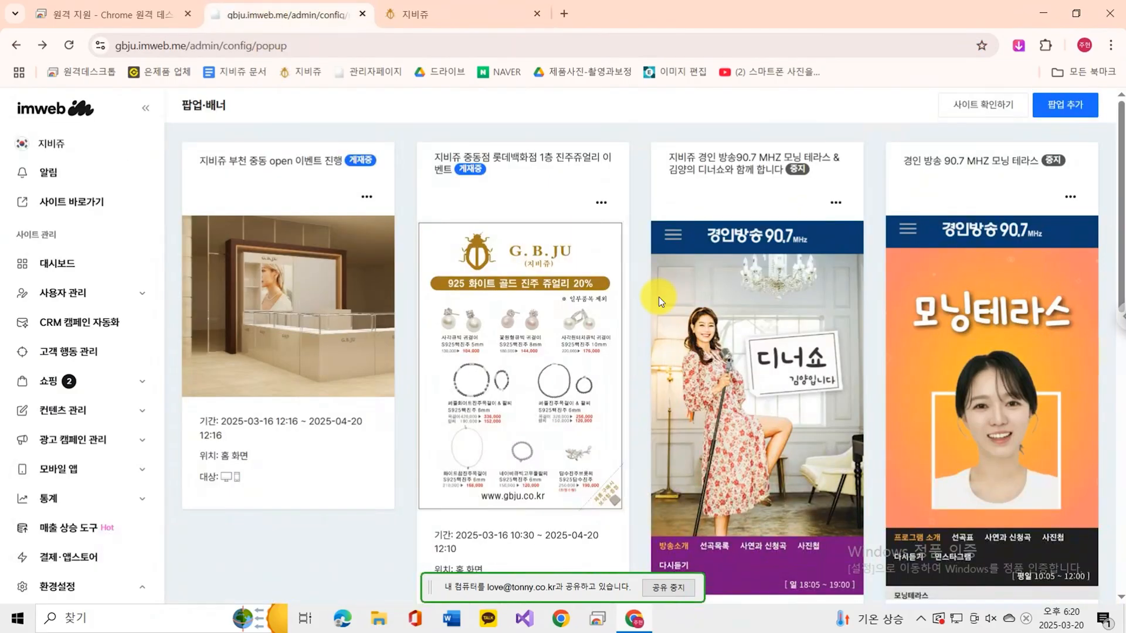
Step: Reopen the popup "지비쥬 부천 중동 open 이벤트 진행", set its PC position to 200 px from the screen's left (화면 왼쪽에서) and save it
{"action": "left_click", "coordinate": [368, 196]}
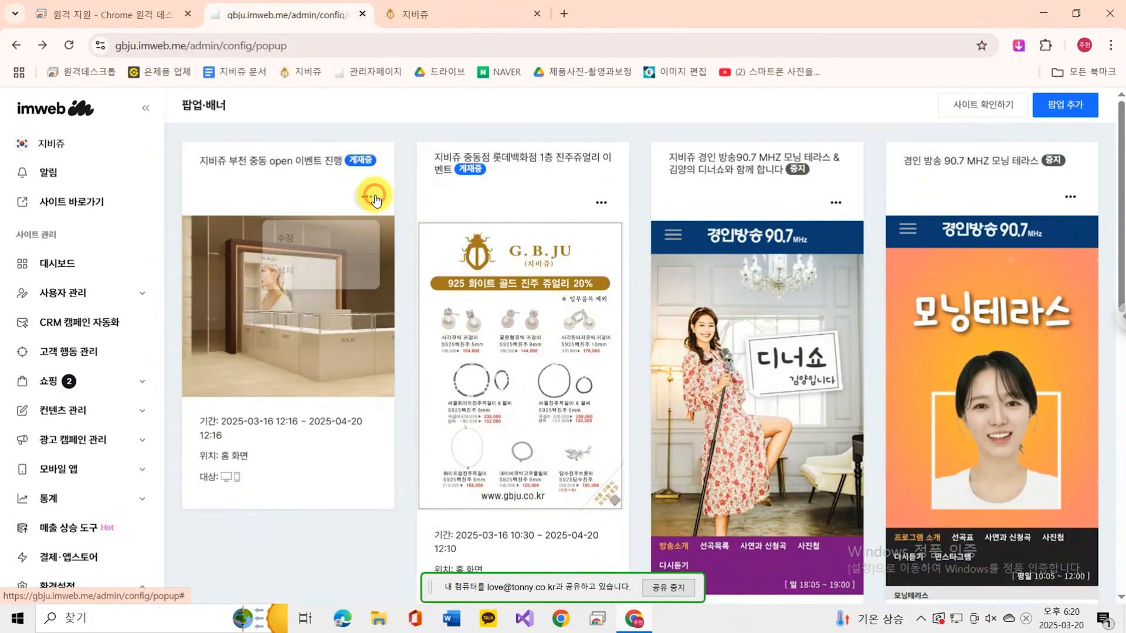
{"action": "left_click", "coordinate": [344, 229]}
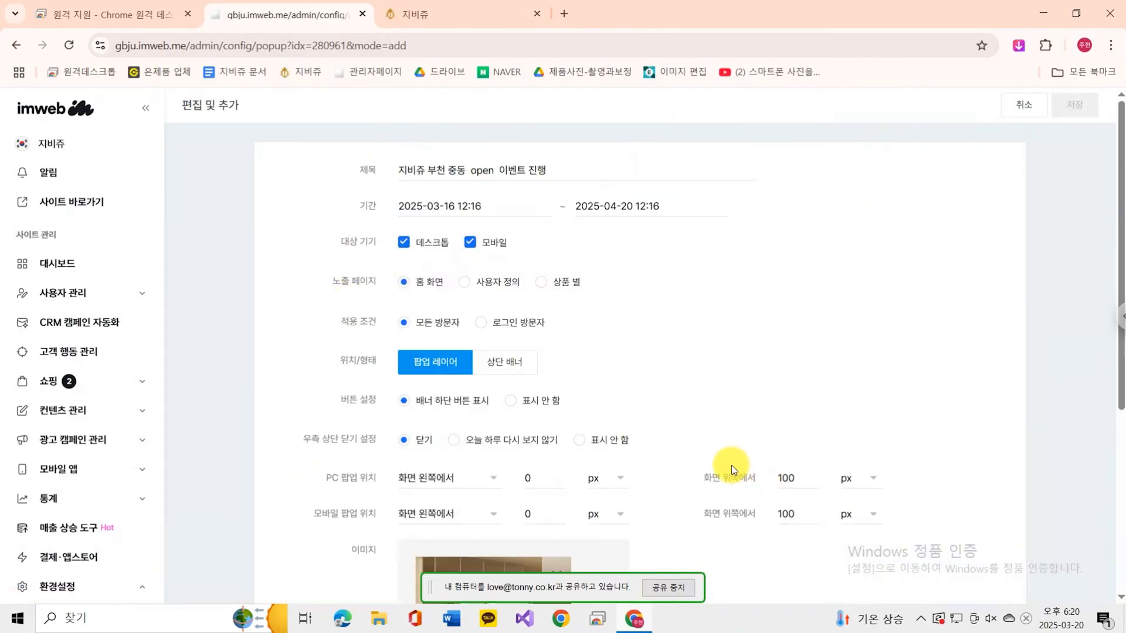
{"action": "scroll", "coordinate": [625, 432], "scroll_direction": "down", "scroll_amount": 2}
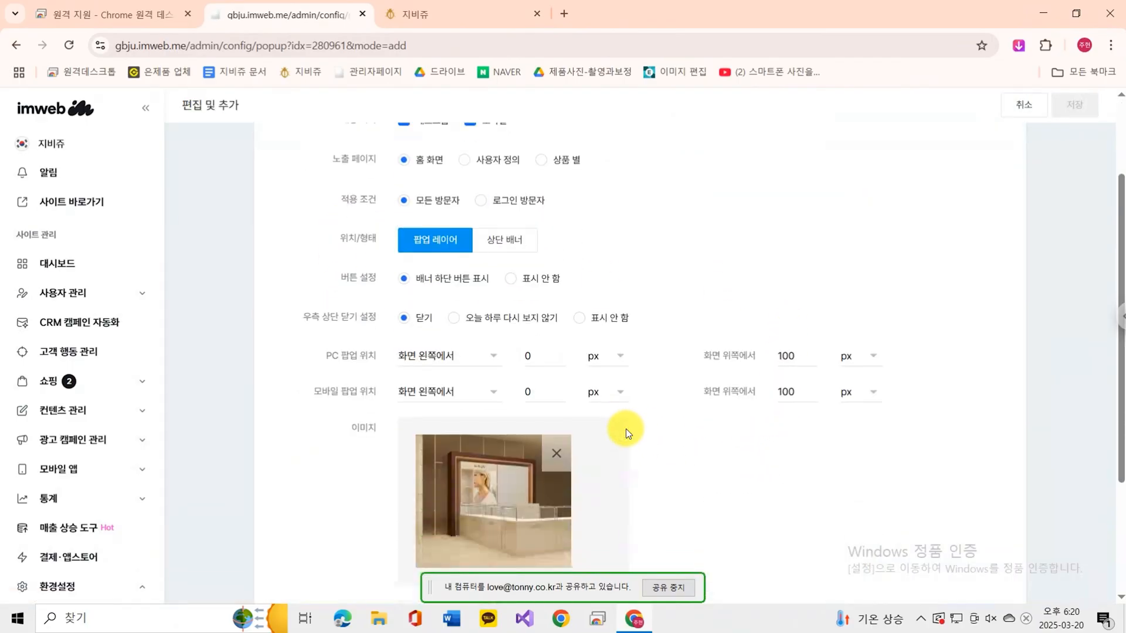
{"action": "left_click", "coordinate": [519, 357]}
{"action": "type", "text": "200"}
{"action": "key", "text": "BackSpace"}
{"action": "left_click", "coordinate": [1003, 186]}
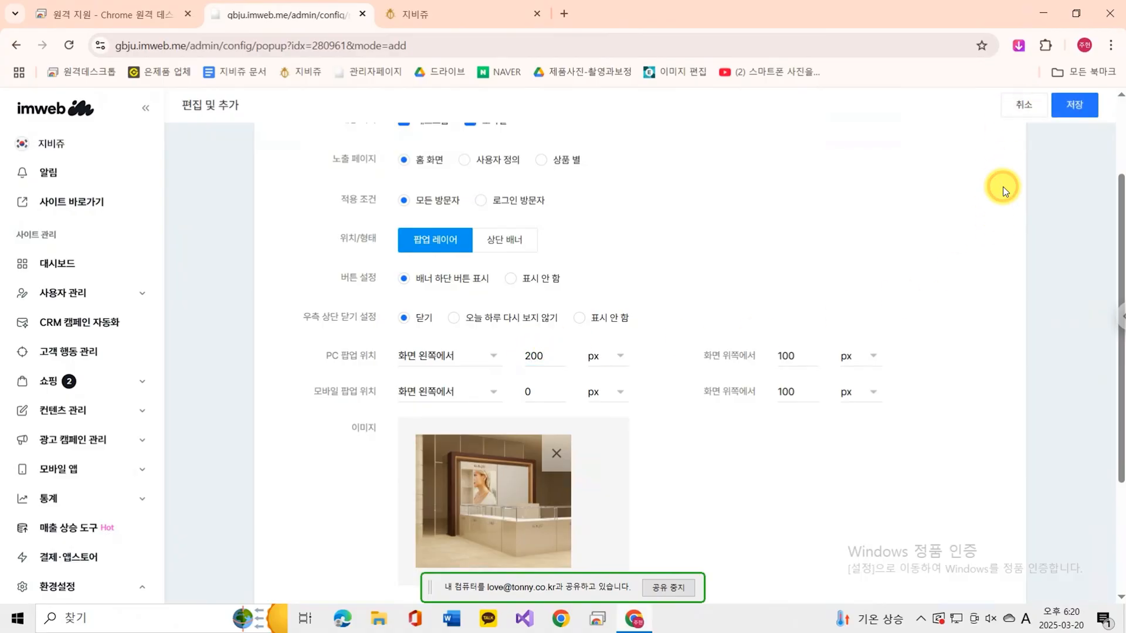
{"action": "left_click", "coordinate": [1073, 111]}
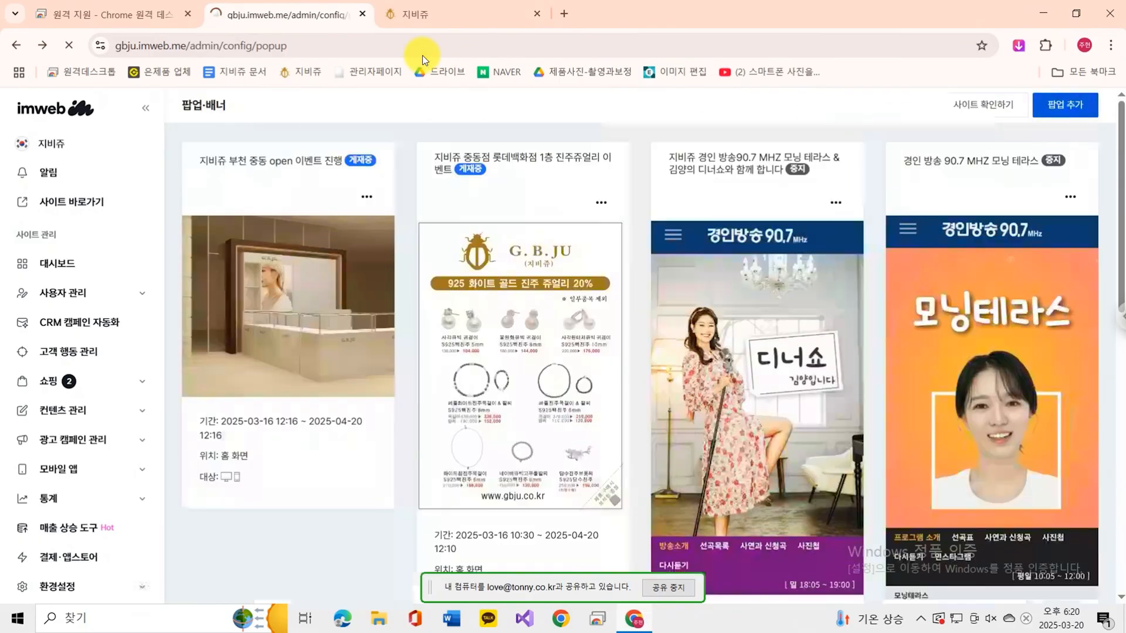
Step: Reload the storefront home page and check the popup's horizontal position
{"action": "left_click", "coordinate": [414, 21]}
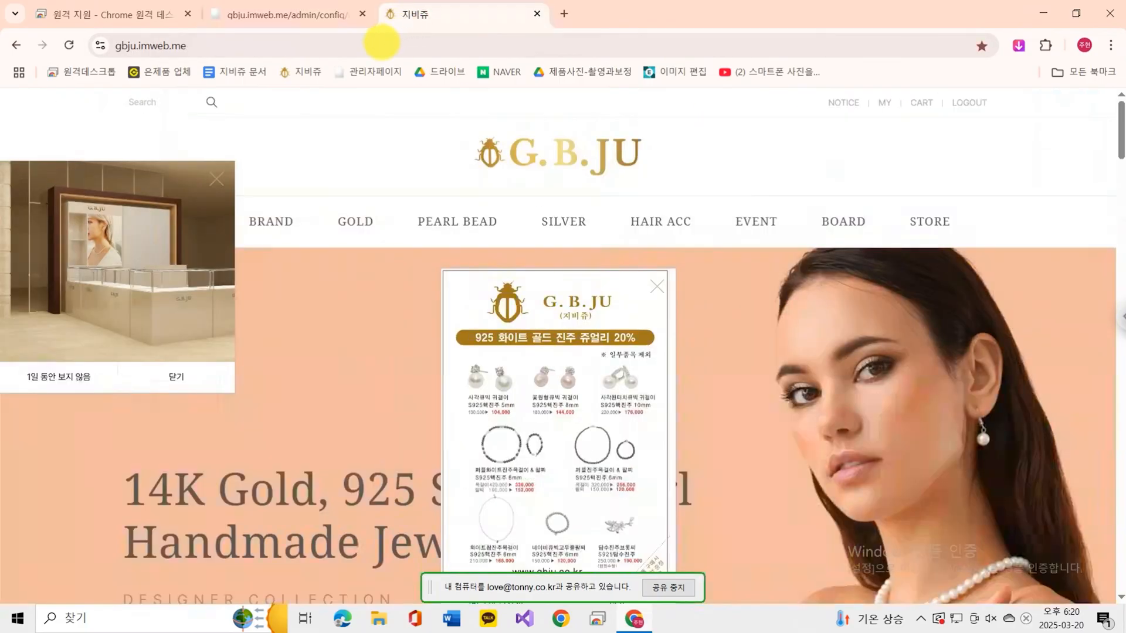
{"action": "left_click", "coordinate": [525, 159]}
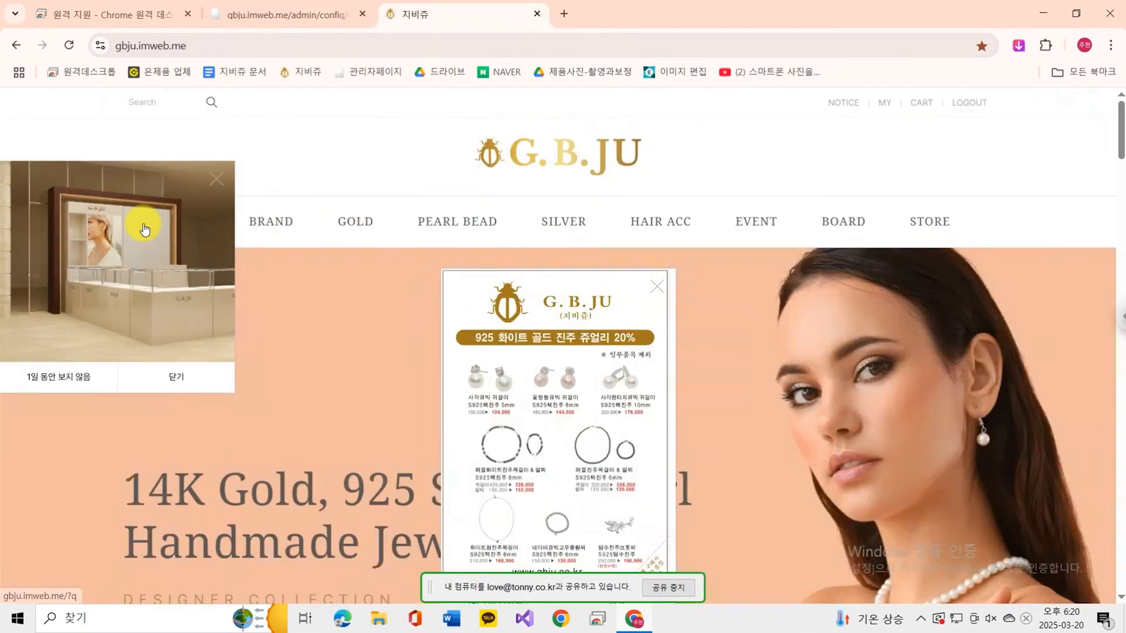
{"action": "left_click", "coordinate": [69, 46]}
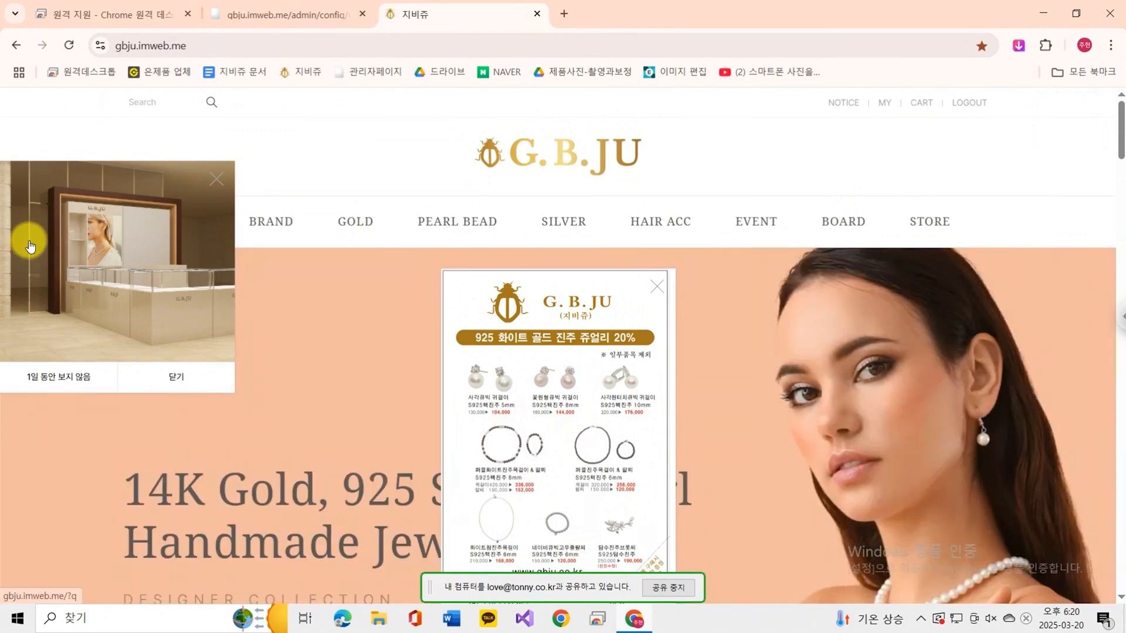
Step: Open the popup "지비쥬 부천 중동 open 이벤트 진행" in the admin to review its saved PC 팝업 위치 values
{"action": "left_click", "coordinate": [287, 21]}
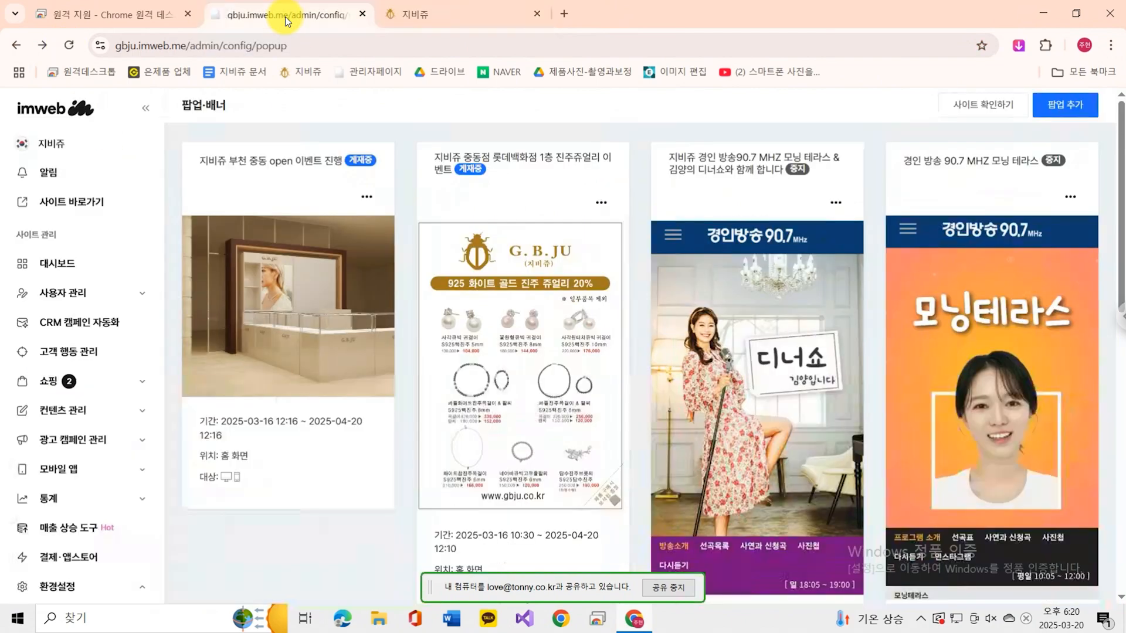
{"action": "left_click", "coordinate": [370, 198]}
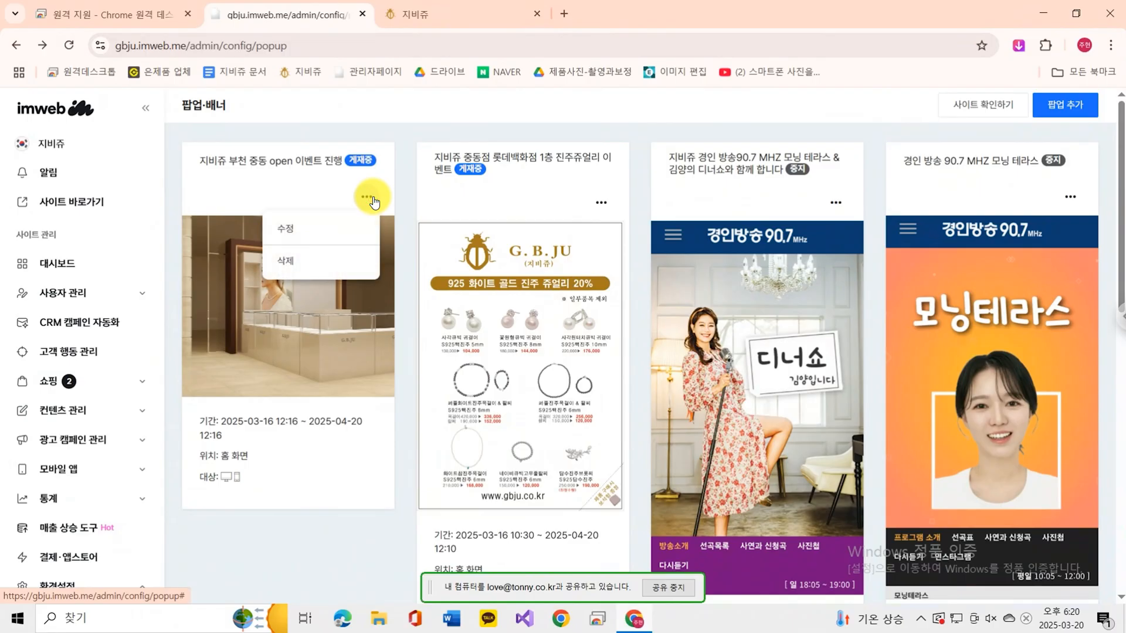
{"action": "left_click", "coordinate": [346, 223]}
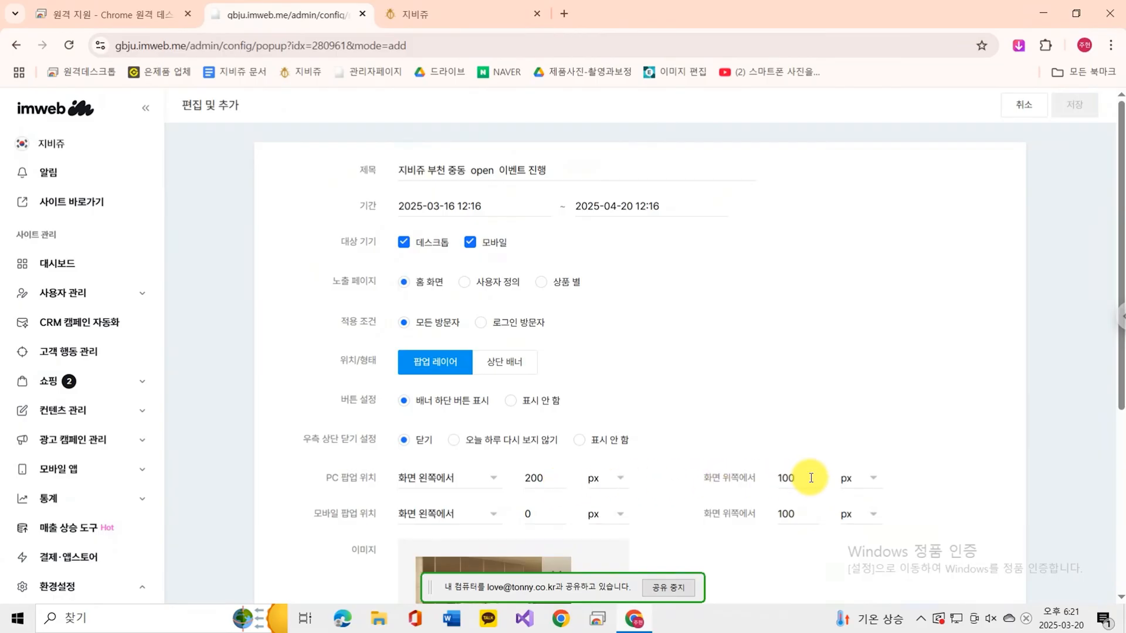
Step: Refresh the storefront home page again to compare the popup's placement with the saved PC position
{"action": "left_click", "coordinate": [436, 9]}
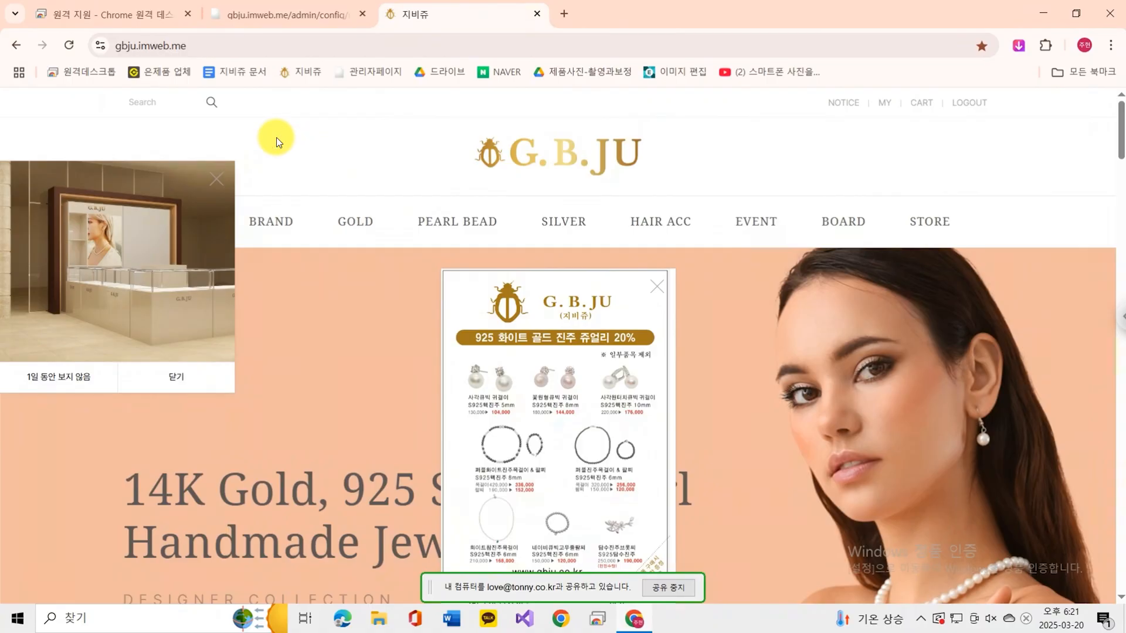
{"action": "key", "text": "F5"}
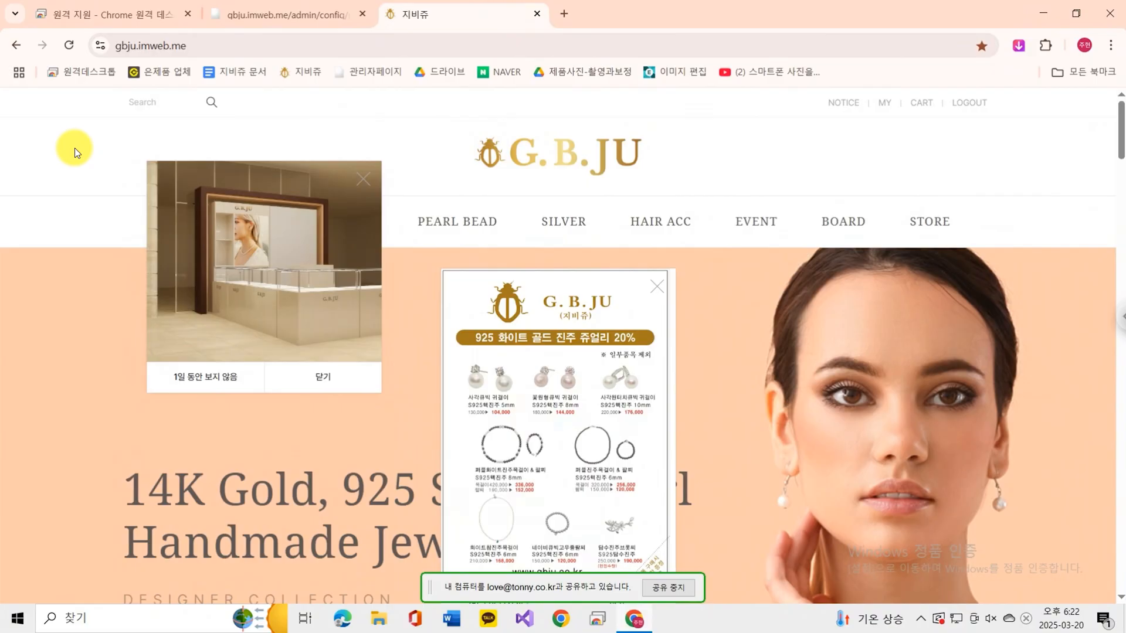
{"action": "key", "text": "F5"}
Step: Set the mobile popup position (모바일 팝업 위치) to 0 px from the left and 400 px from the top, and save the popup
{"action": "left_click", "coordinate": [283, 13]}
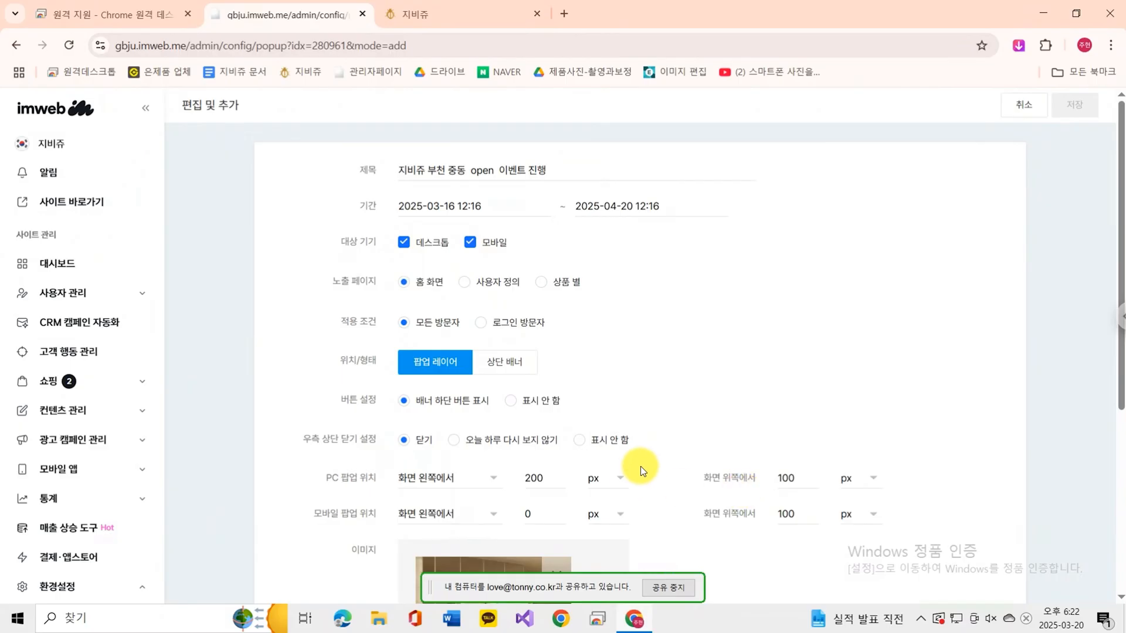
{"action": "scroll", "coordinate": [641, 466], "scroll_direction": "down", "scroll_amount": 2}
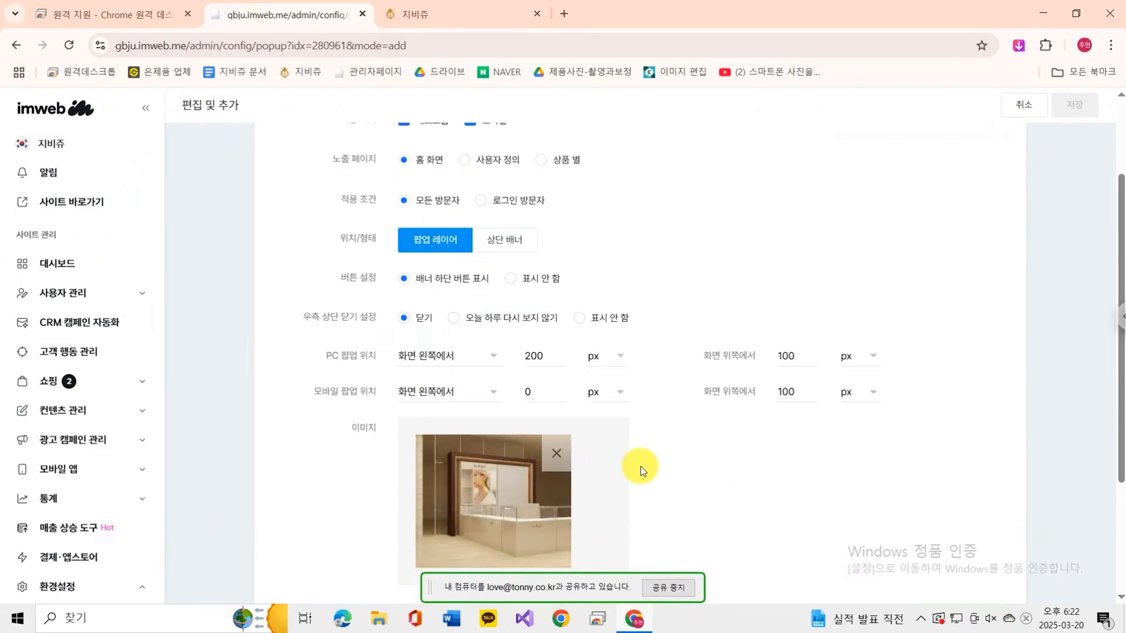
{"action": "left_click", "coordinate": [527, 389]}
{"action": "type", "text": "0"}
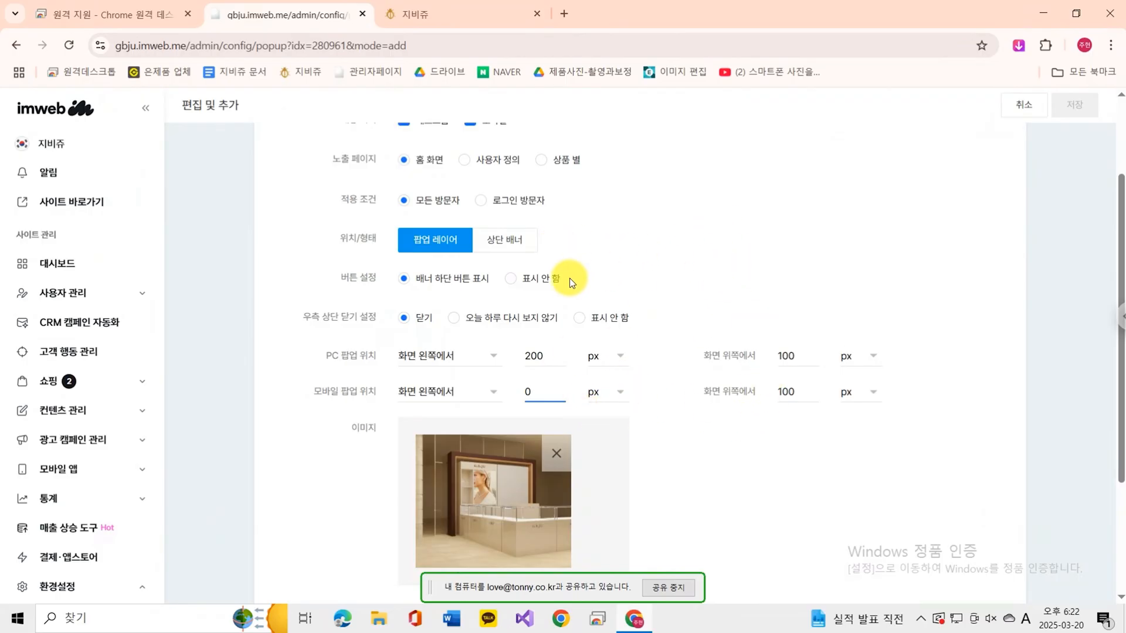
{"action": "left_click", "coordinate": [807, 394]}
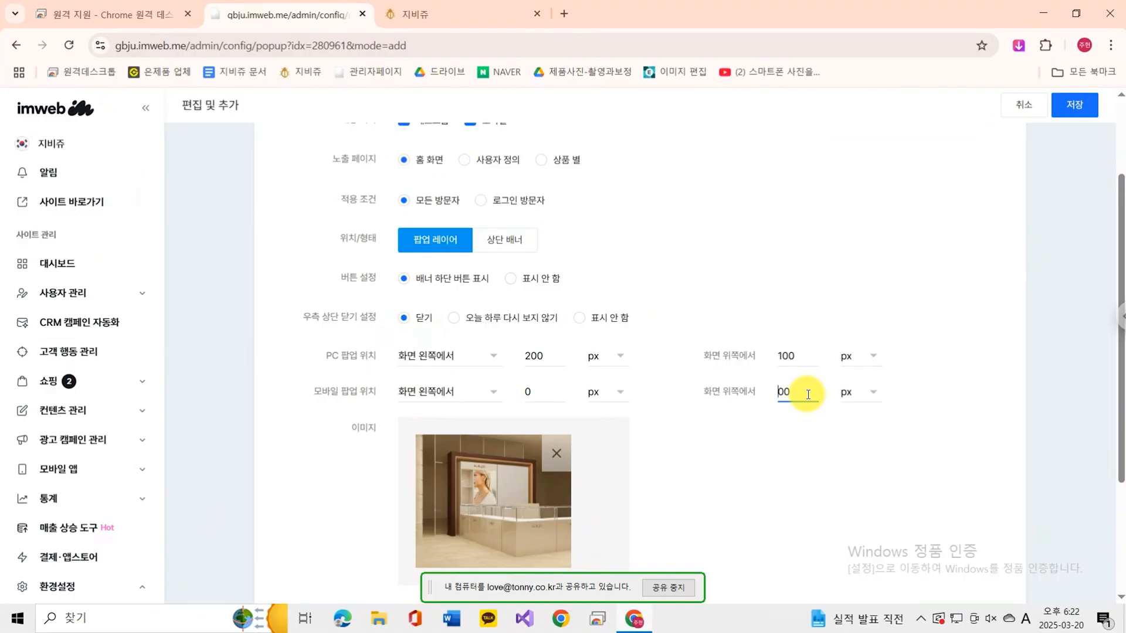
{"action": "left_click", "coordinate": [1083, 106]}
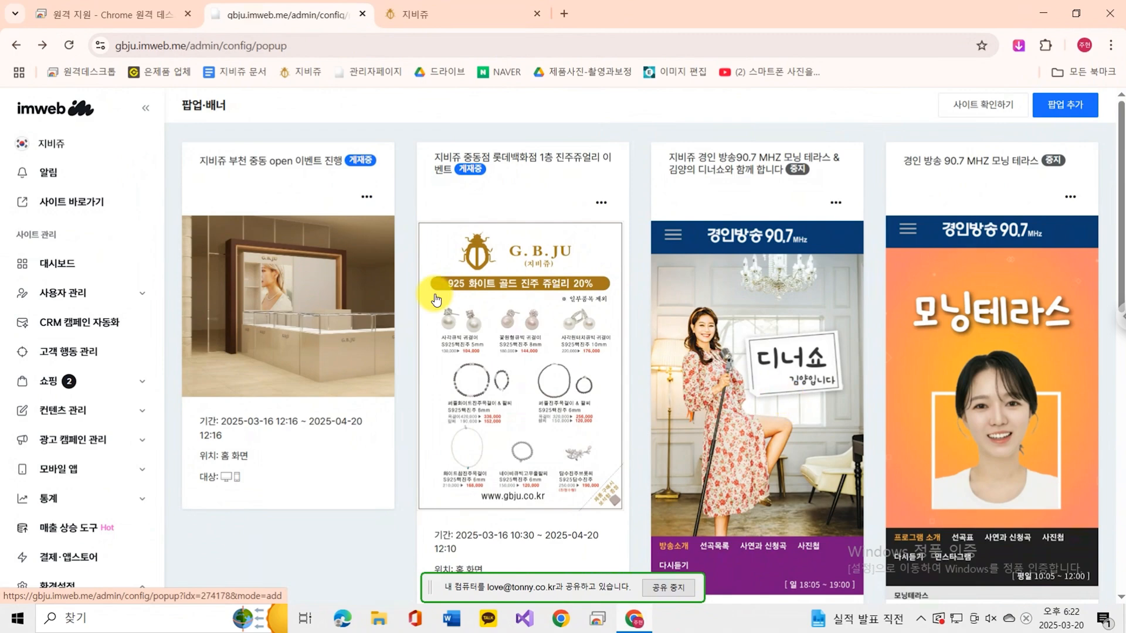
Step: Reopen the popup "지비쥬 부천 중동 open 이벤트 진행", set its PC 팝업 위치 to 가운데 and save it
{"action": "left_click", "coordinate": [365, 201]}
{"action": "left_click", "coordinate": [334, 233]}
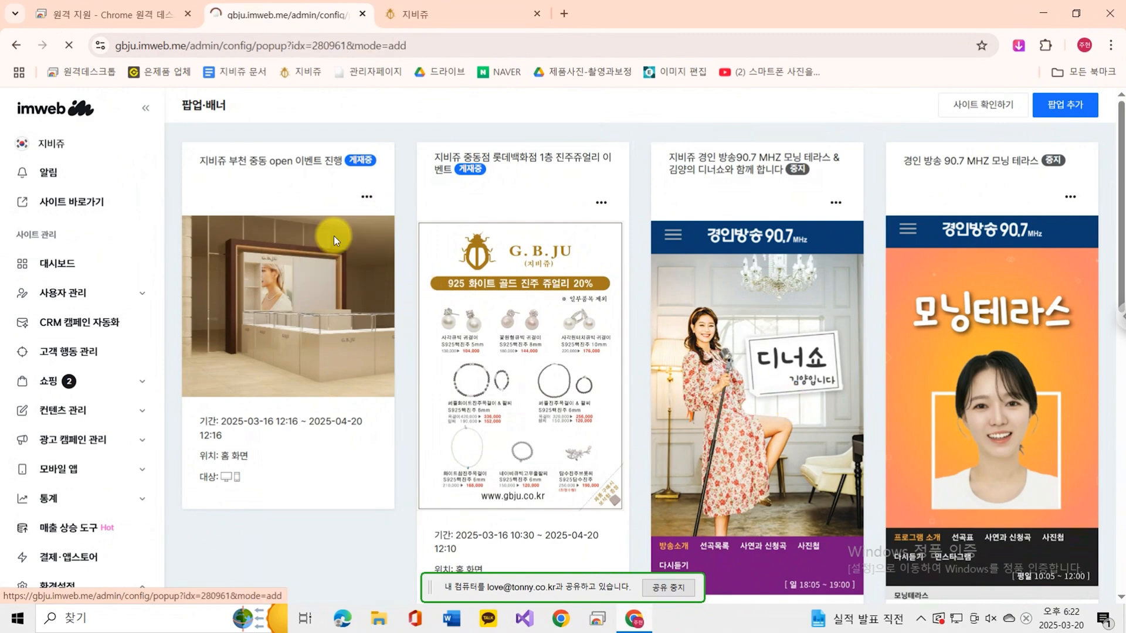
{"action": "scroll", "coordinate": [590, 418], "scroll_direction": "down", "scroll_amount": 3}
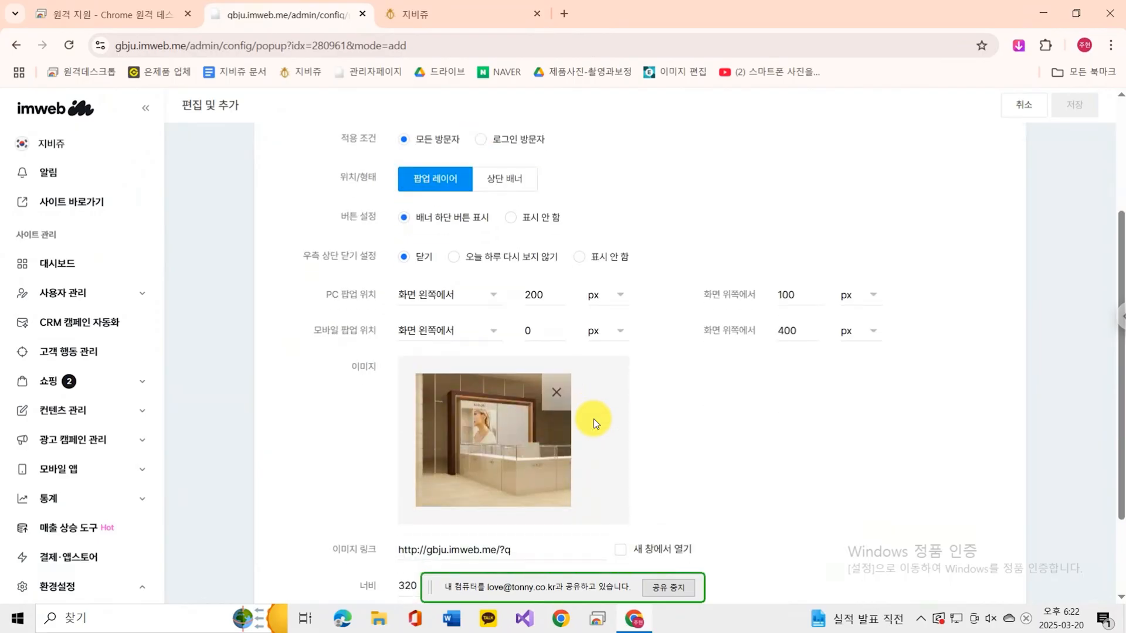
{"action": "left_click", "coordinate": [437, 295]}
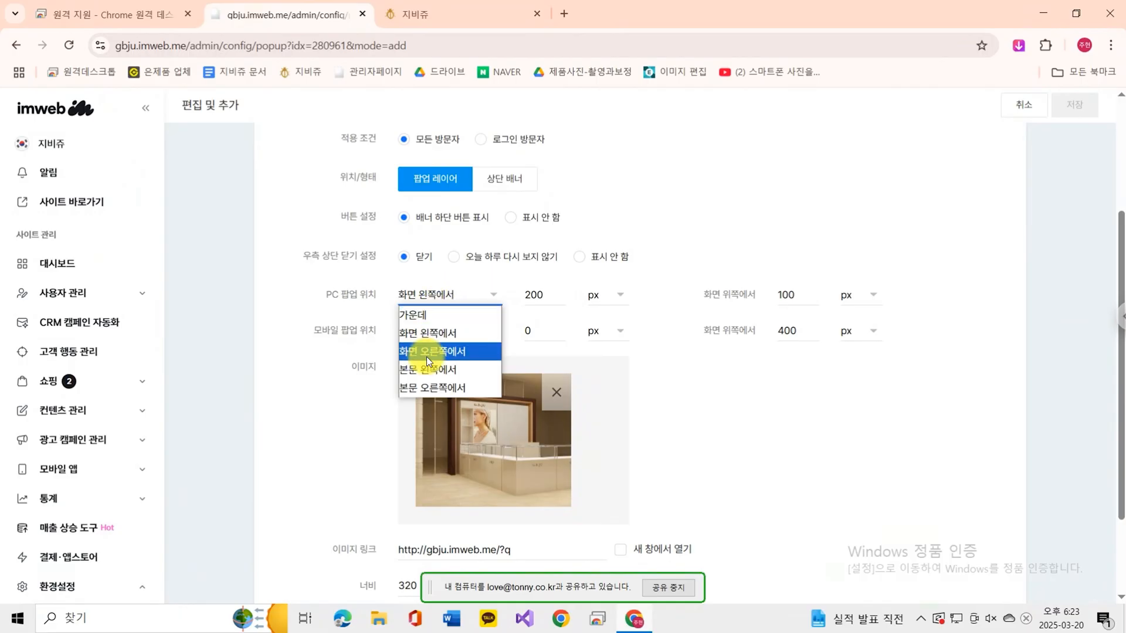
{"action": "left_click", "coordinate": [422, 315]}
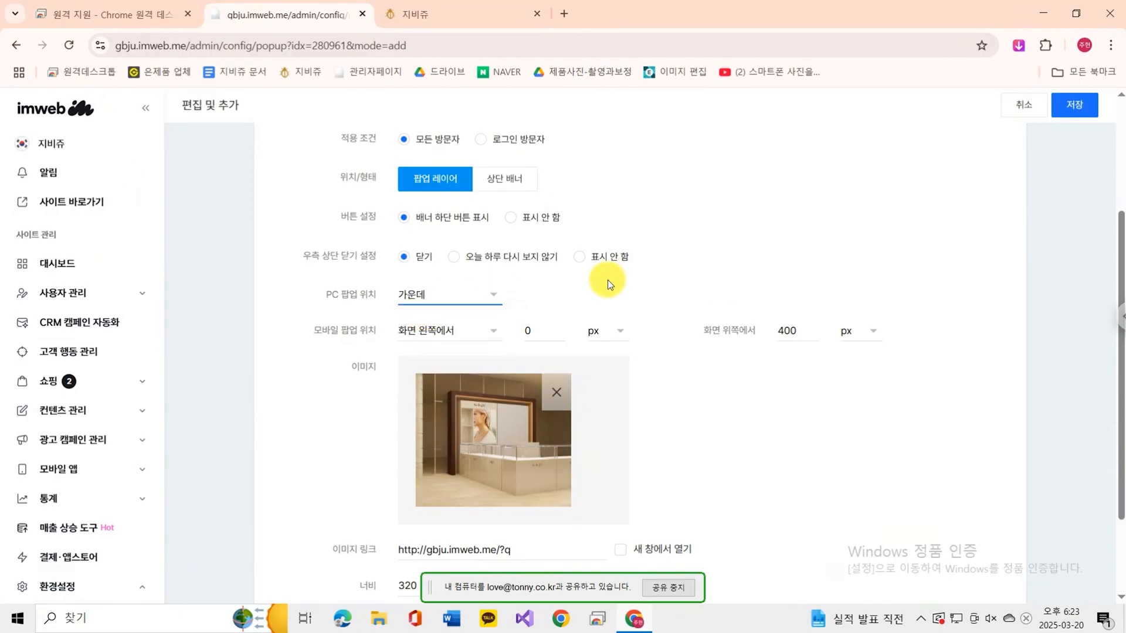
{"action": "left_click", "coordinate": [1075, 106]}
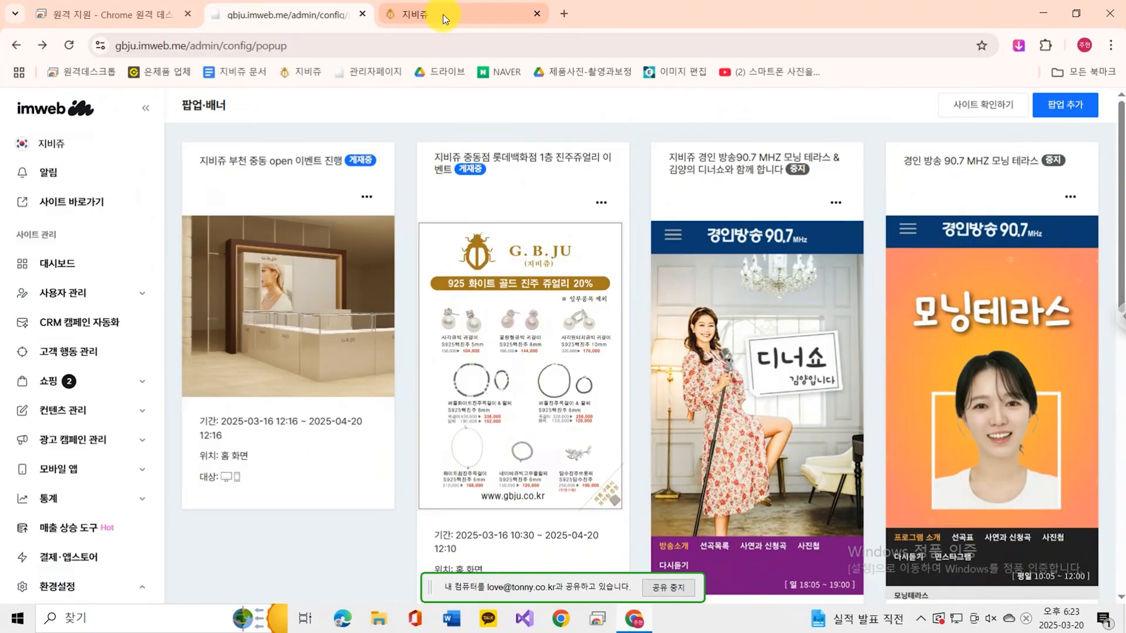
Step: Reload the storefront home page and close the overlapping 925 화이트 골드 진주 쥬얼리 20% popup to check the store popup's placement
{"action": "left_click", "coordinate": [442, 15]}
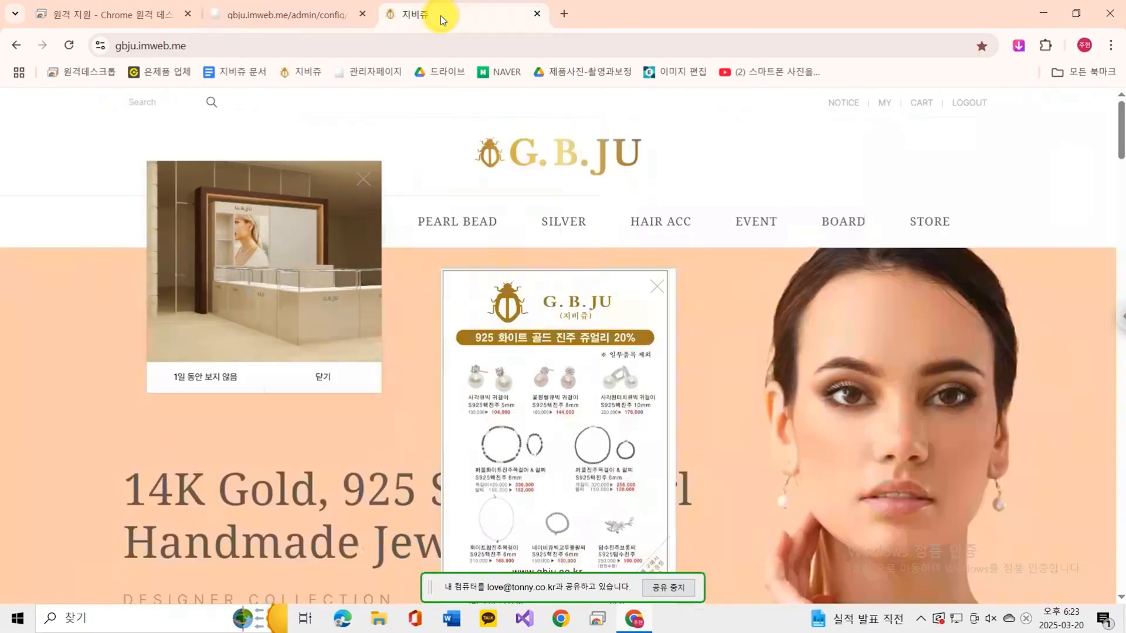
{"action": "left_click", "coordinate": [522, 156]}
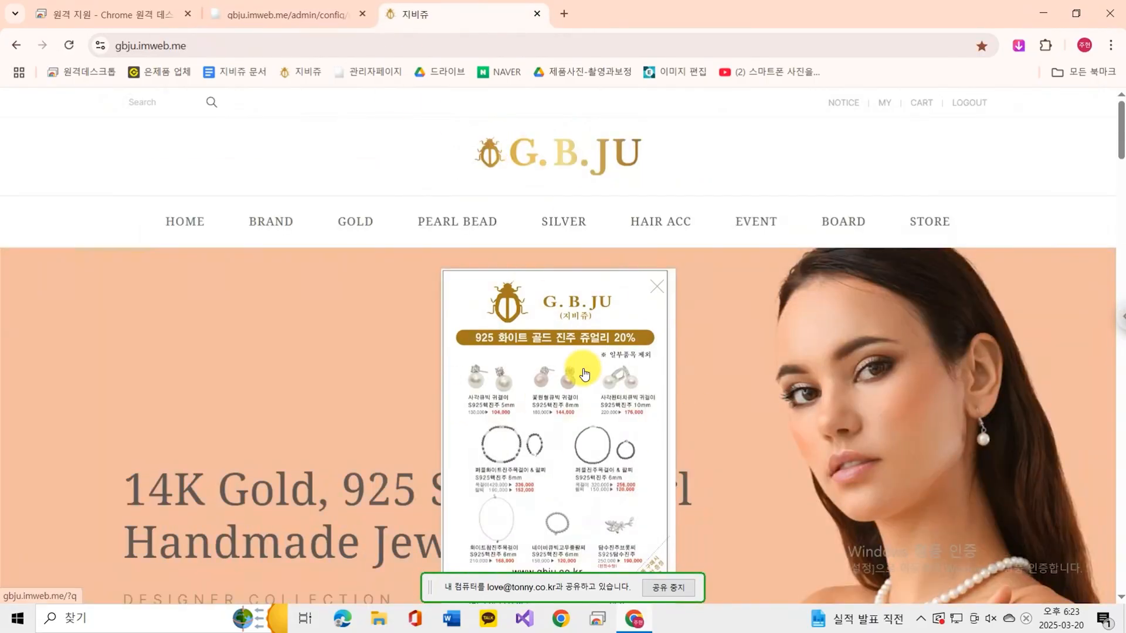
{"action": "scroll", "coordinate": [585, 373], "scroll_direction": "down", "scroll_amount": 3}
{"action": "scroll", "coordinate": [579, 372], "scroll_direction": "up", "scroll_amount": 3}
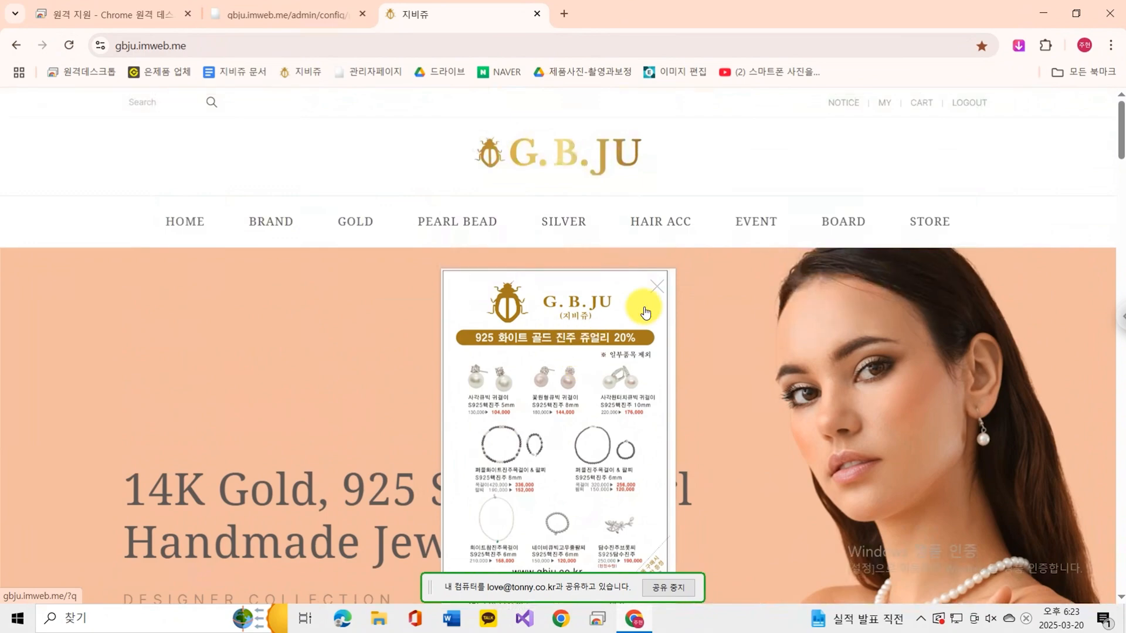
{"action": "left_click", "coordinate": [655, 287]}
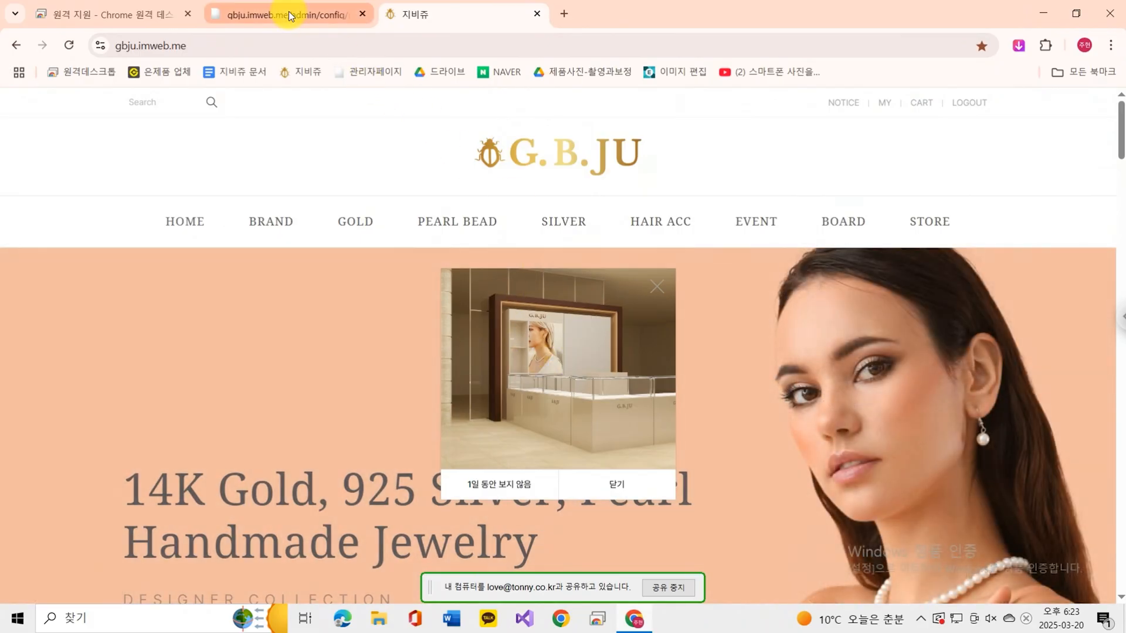
Step: Reopen the popup "지비쥬 부천 중동 open 이벤트 진행" in the admin and highlight its 이미지 링크 address
{"action": "left_click", "coordinate": [288, 12]}
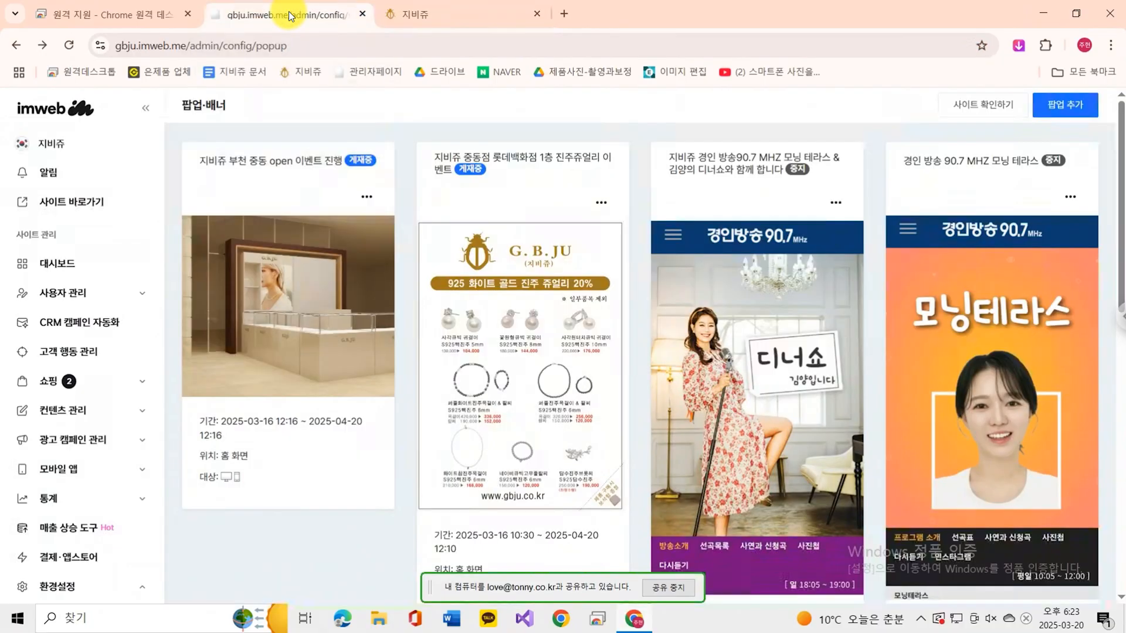
{"action": "left_click", "coordinate": [364, 197]}
{"action": "left_click", "coordinate": [323, 230]}
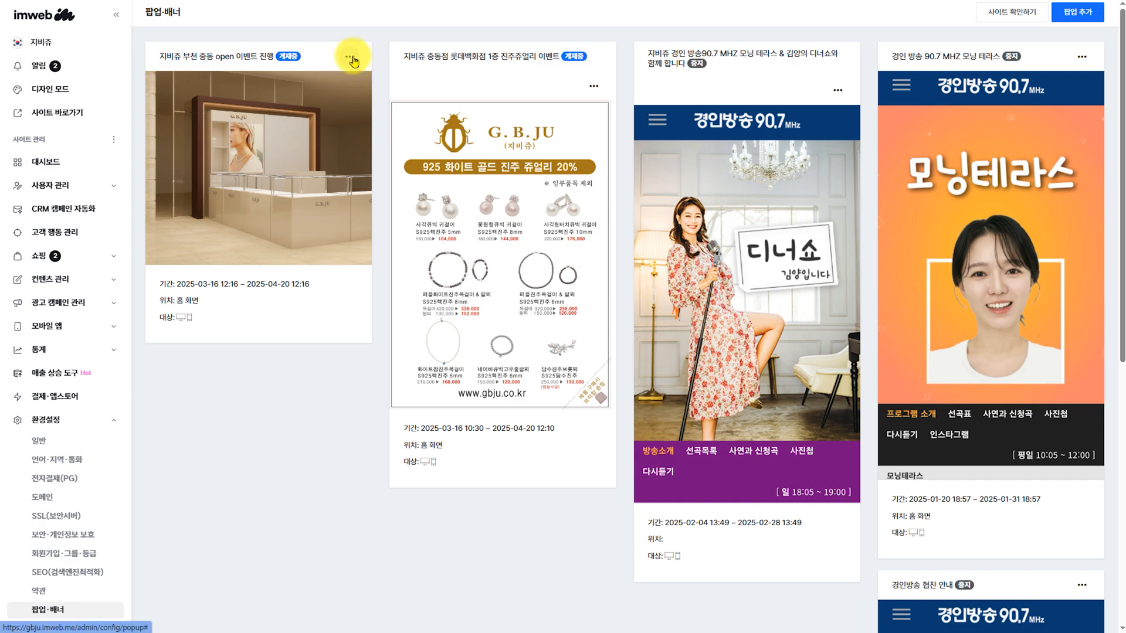
{"action": "left_click", "coordinate": [352, 57]}
{"action": "left_click", "coordinate": [329, 76]}
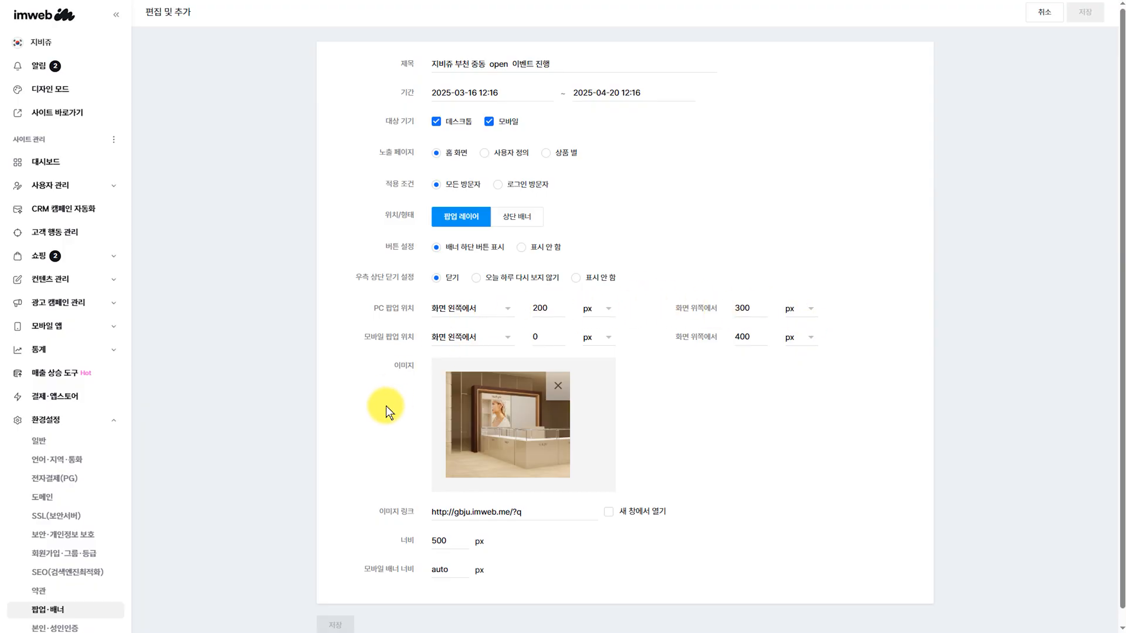
{"action": "scroll", "coordinate": [385, 405], "scroll_direction": "down", "scroll_amount": 1}
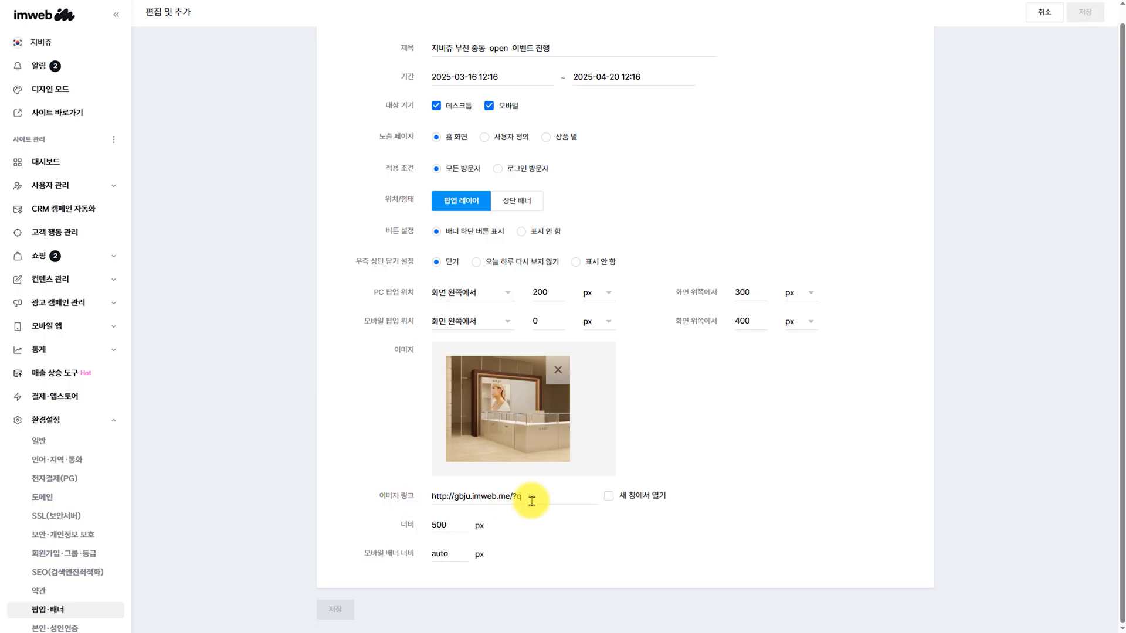
{"action": "left_click_drag", "start_coordinate": [525, 497], "coordinate": [417, 505]}
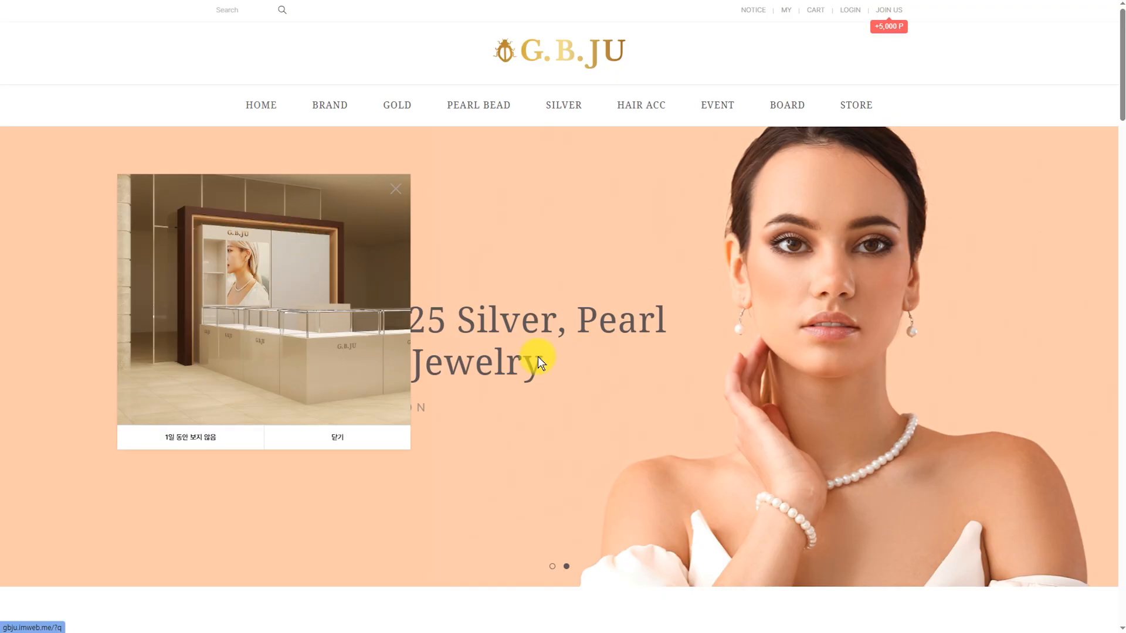
Step: Reload the storefront, open its STORE page and copy that page's address
{"action": "key", "text": "F5"}
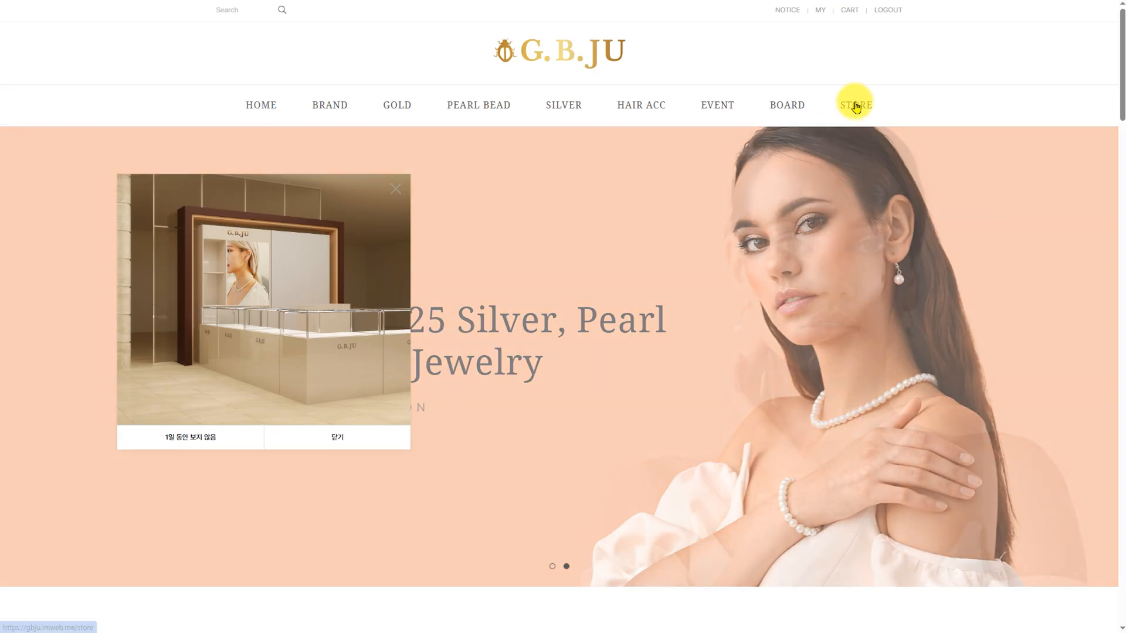
{"action": "left_click", "coordinate": [854, 102]}
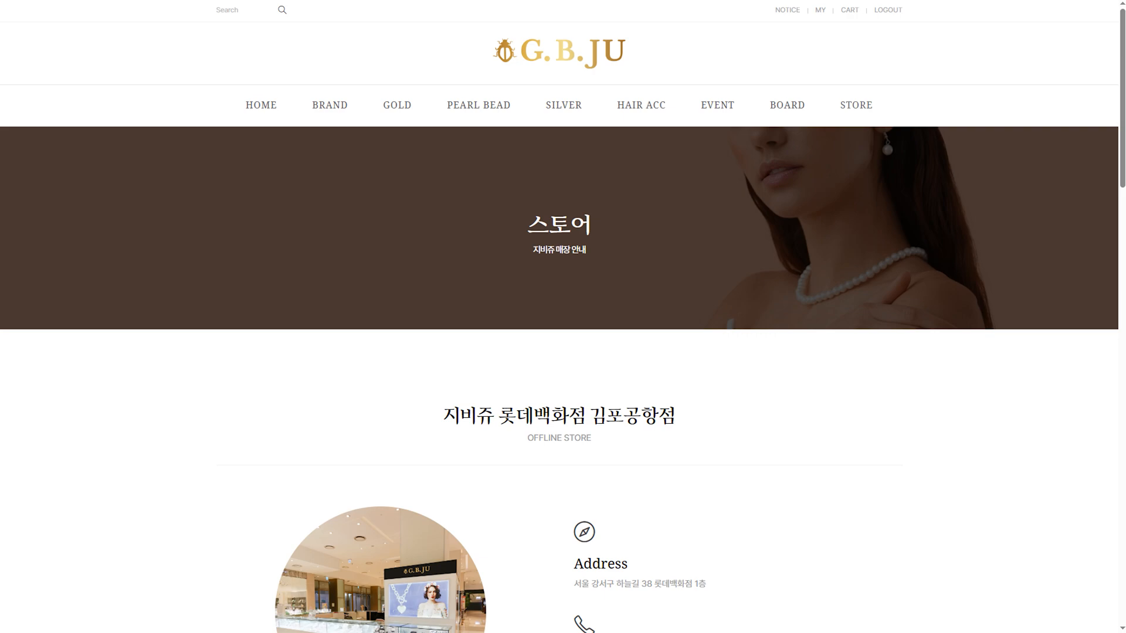
{"action": "right_click", "coordinate": [262, 0]}
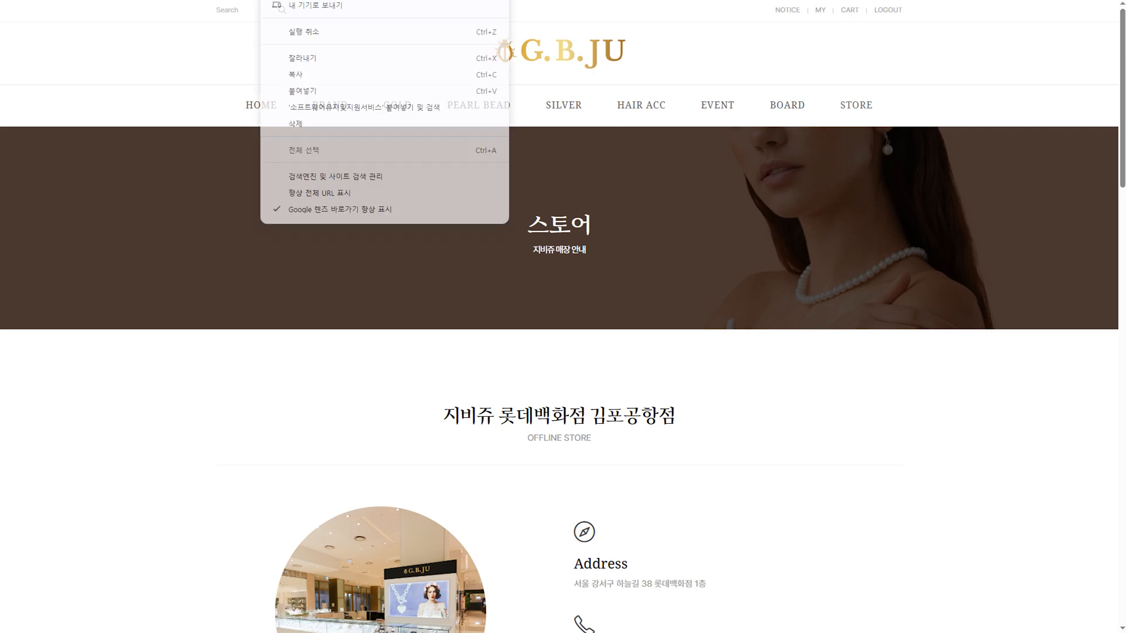
{"action": "left_click", "coordinate": [297, 71]}
{"action": "left_click", "coordinate": [424, 0]}
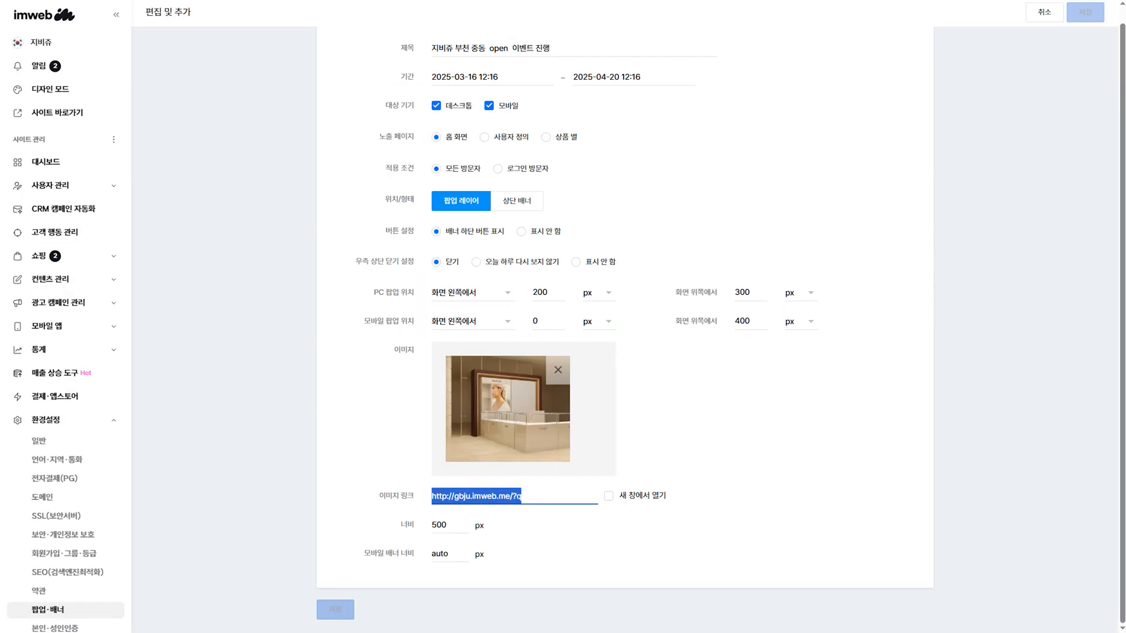
{"action": "right_click", "coordinate": [507, 496]}
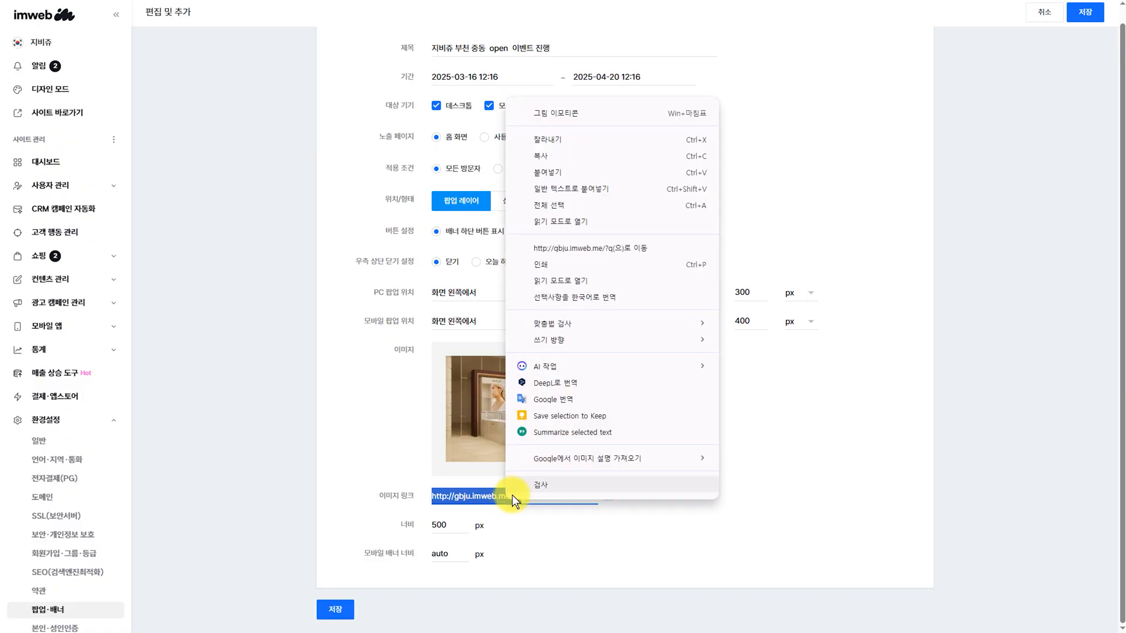
{"action": "left_click", "coordinate": [559, 171]}
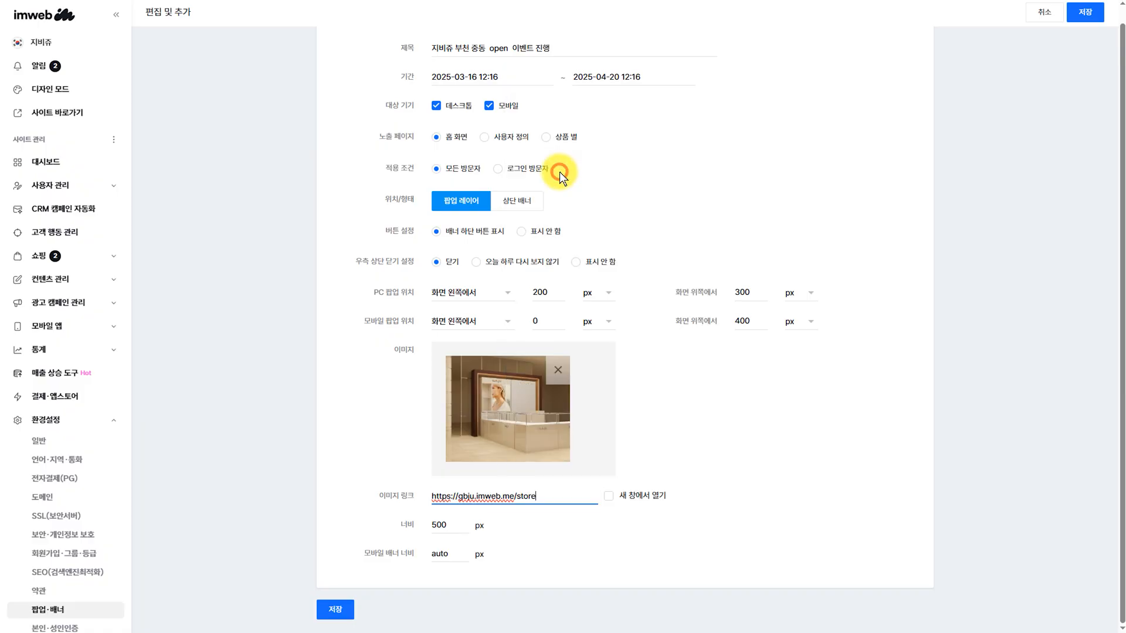
{"action": "left_click", "coordinate": [757, 505]}
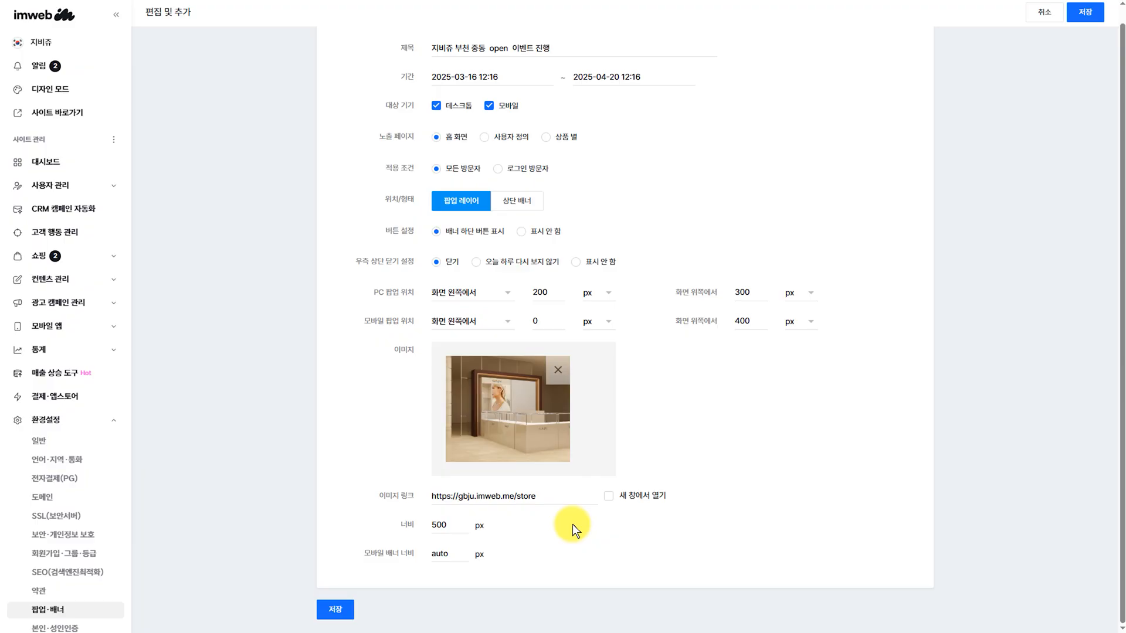
{"action": "left_click", "coordinate": [335, 609]}
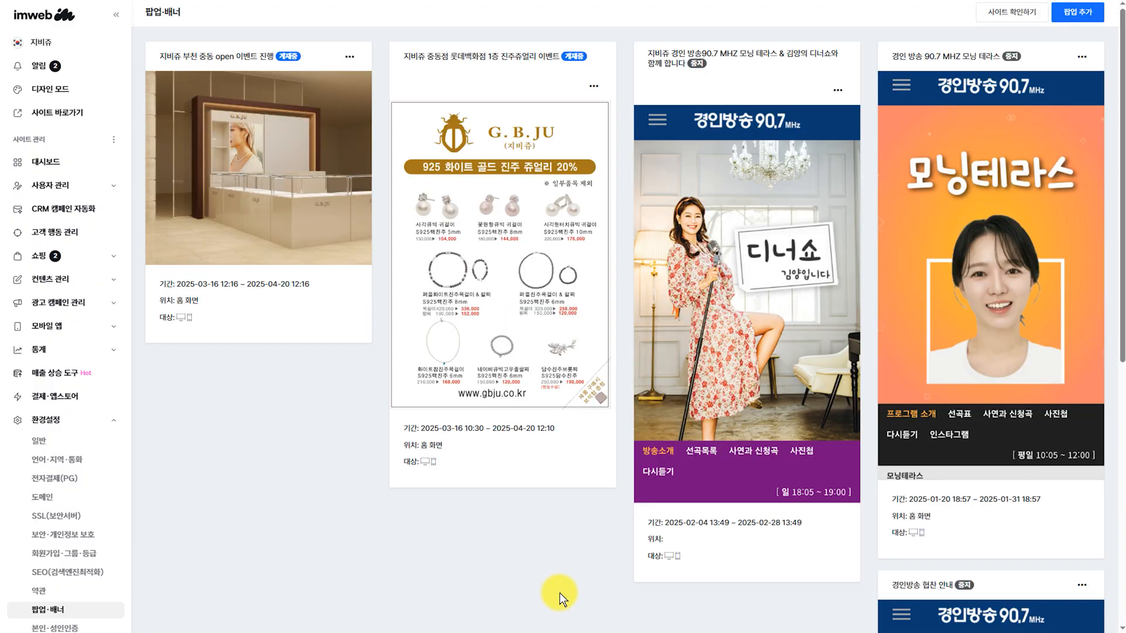
Step: Return to the storefront home page, follow the store popup's image link and look over the page it opens
{"action": "left_click", "coordinate": [446, 134]}
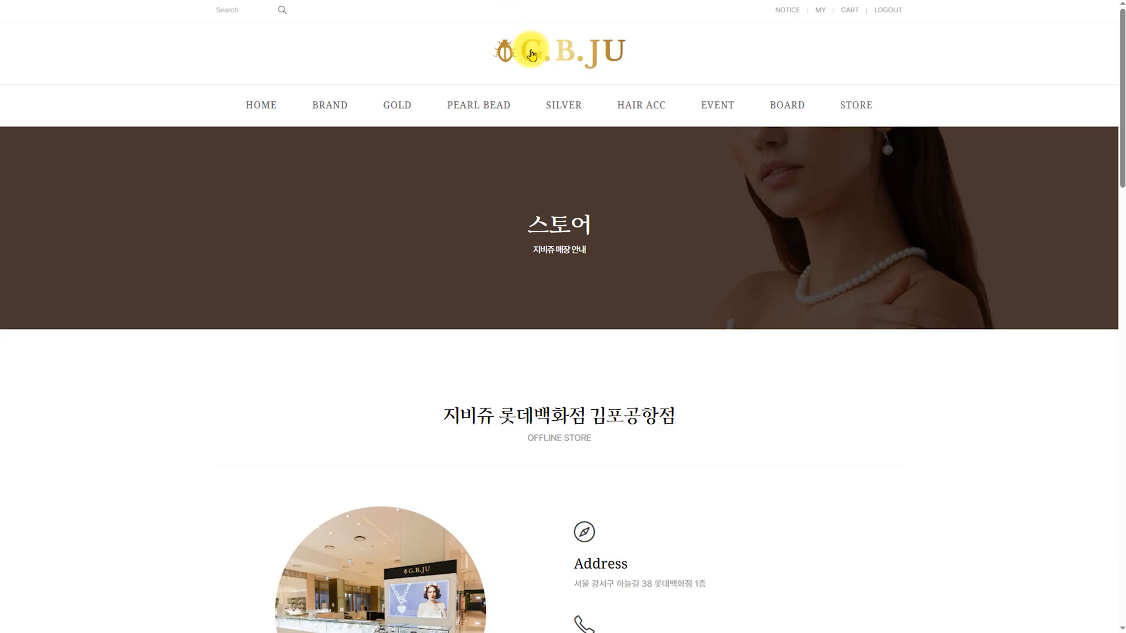
{"action": "left_click", "coordinate": [531, 55]}
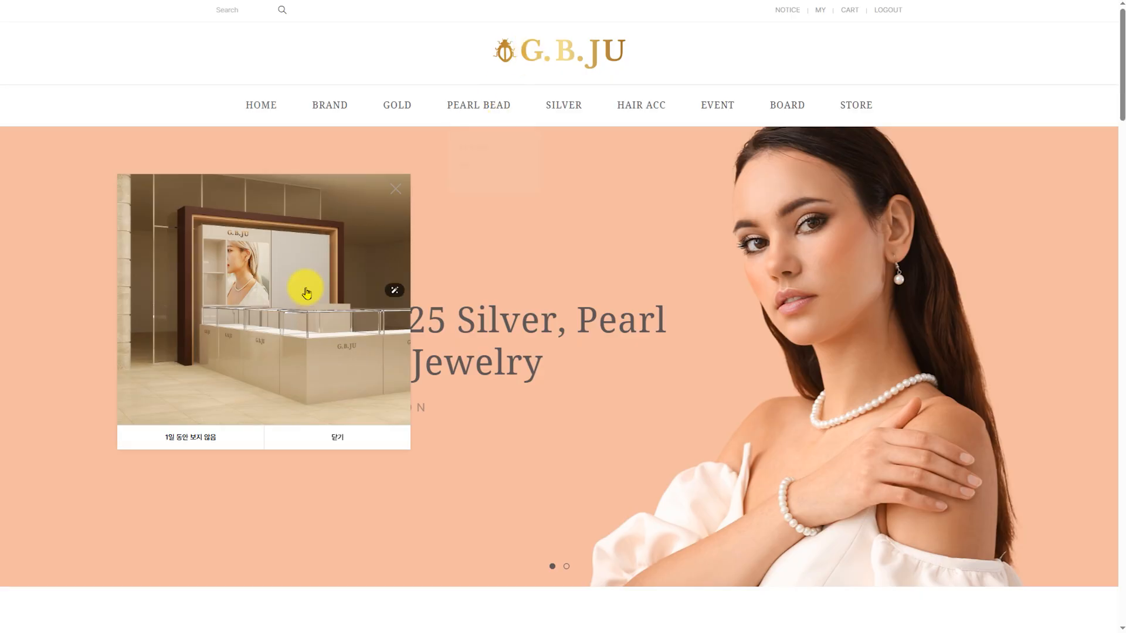
{"action": "left_click", "coordinate": [278, 309]}
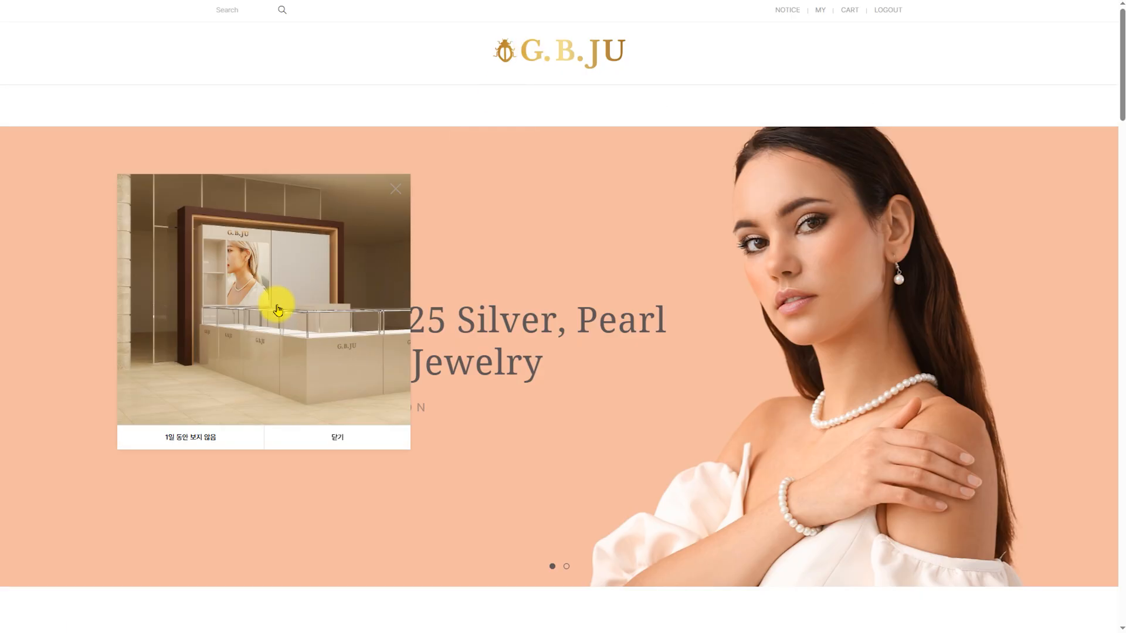
{"action": "left_click", "coordinate": [277, 306]}
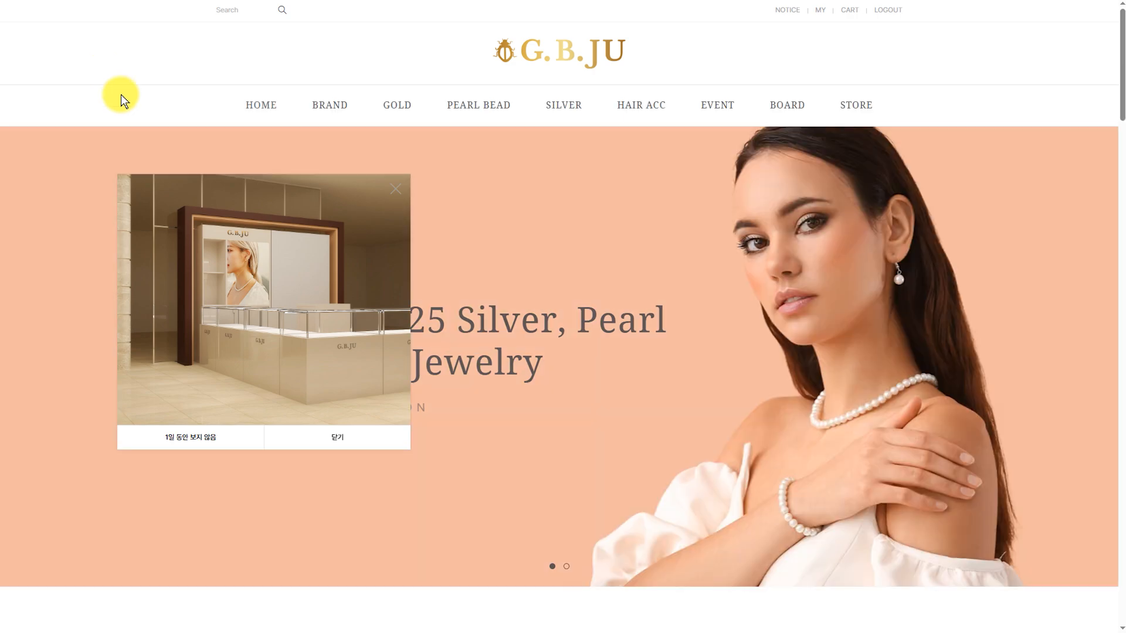
{"action": "left_click", "coordinate": [254, 290]}
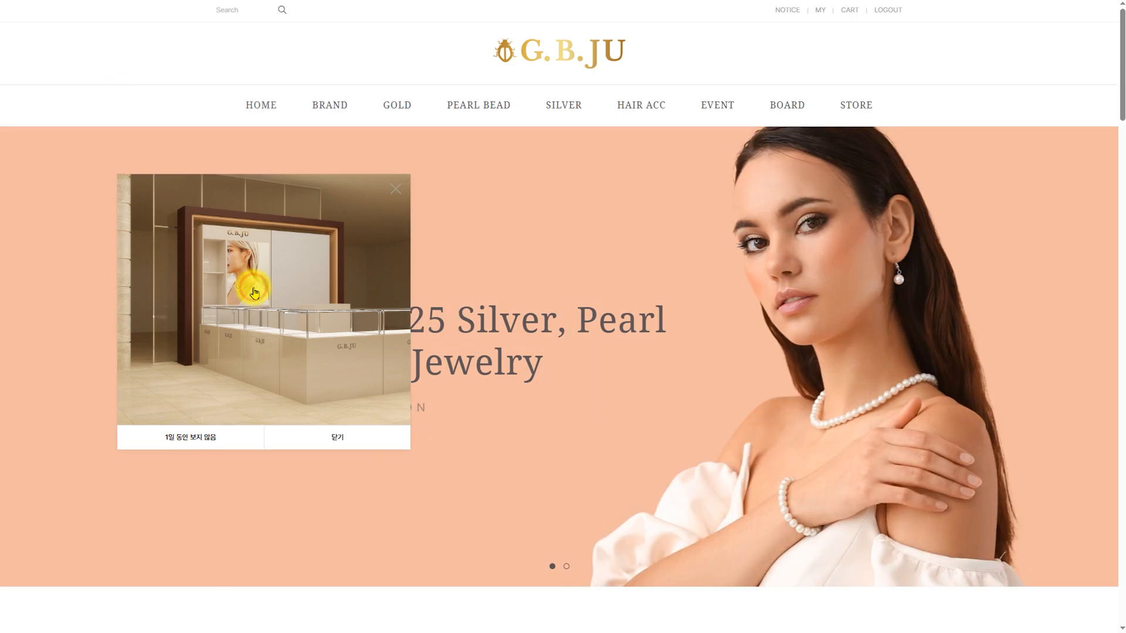
{"action": "left_click", "coordinate": [253, 290]}
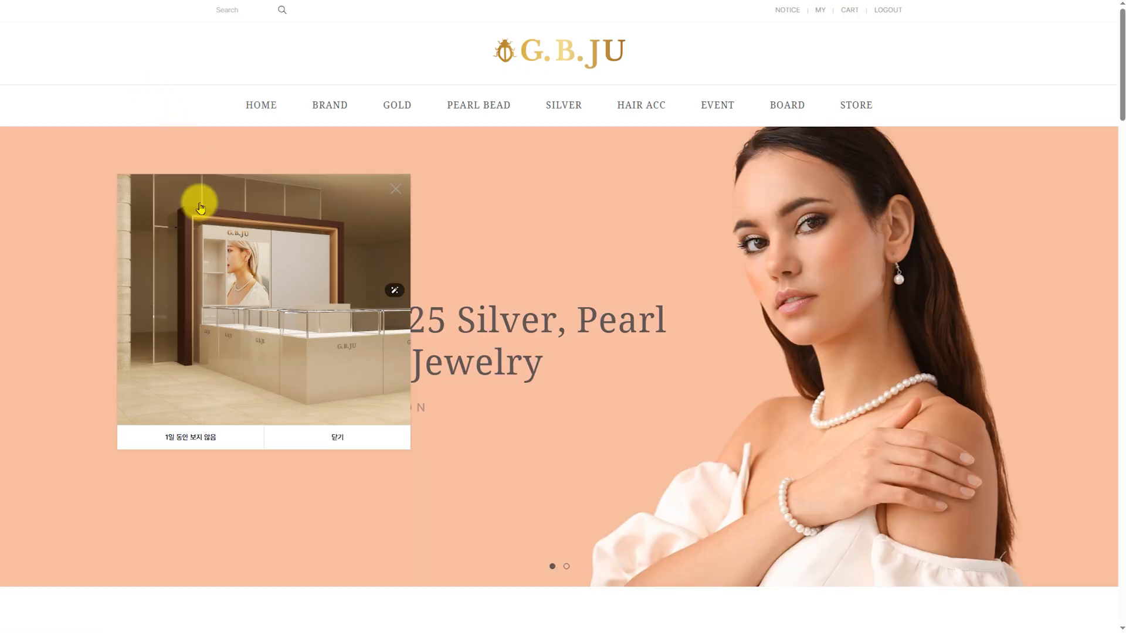
{"action": "left_click", "coordinate": [234, 319]}
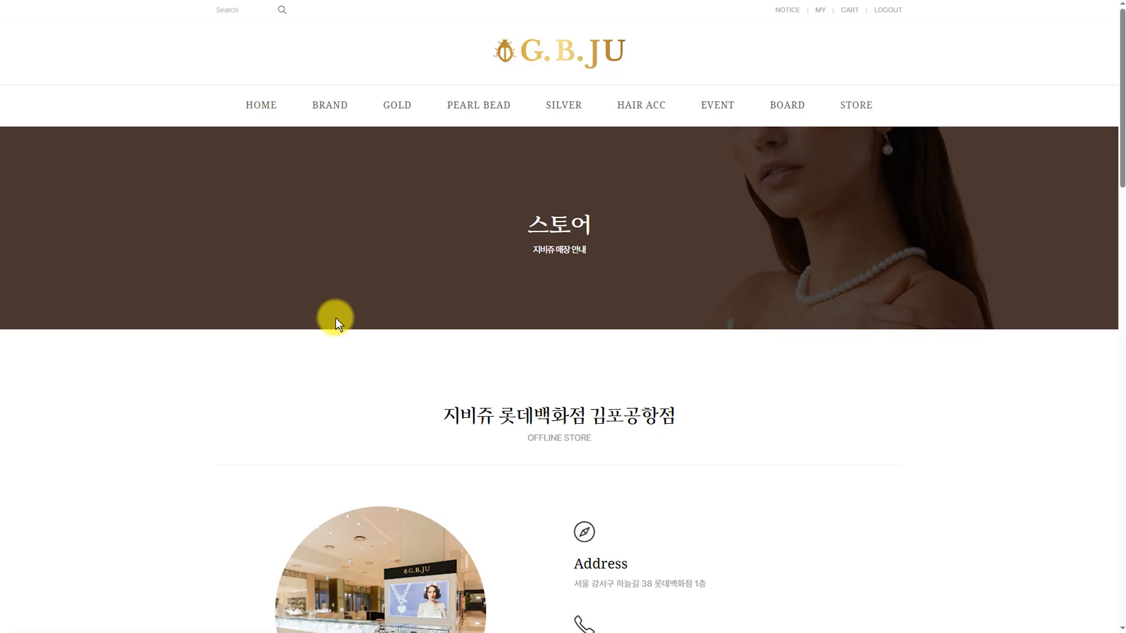
{"action": "scroll", "coordinate": [335, 318], "scroll_direction": "down", "scroll_amount": 2}
{"action": "scroll", "coordinate": [335, 318], "scroll_direction": "up", "scroll_amount": 2}
{"action": "scroll", "coordinate": [631, 293], "scroll_direction": "down", "scroll_amount": 4}
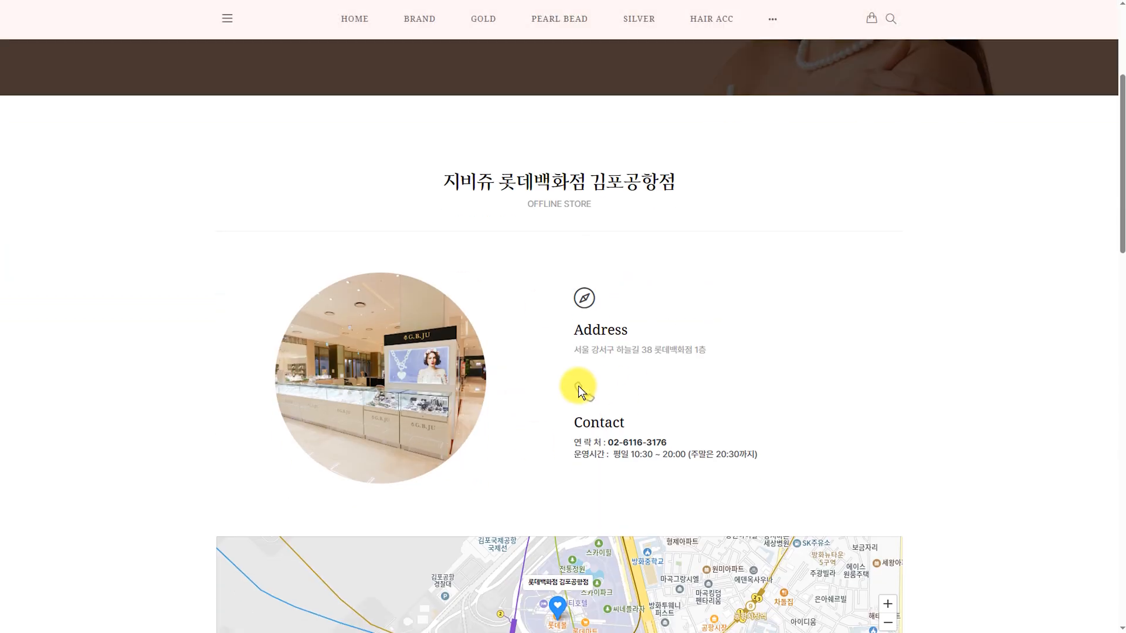
{"action": "scroll", "coordinate": [578, 386], "scroll_direction": "up", "scroll_amount": 4}
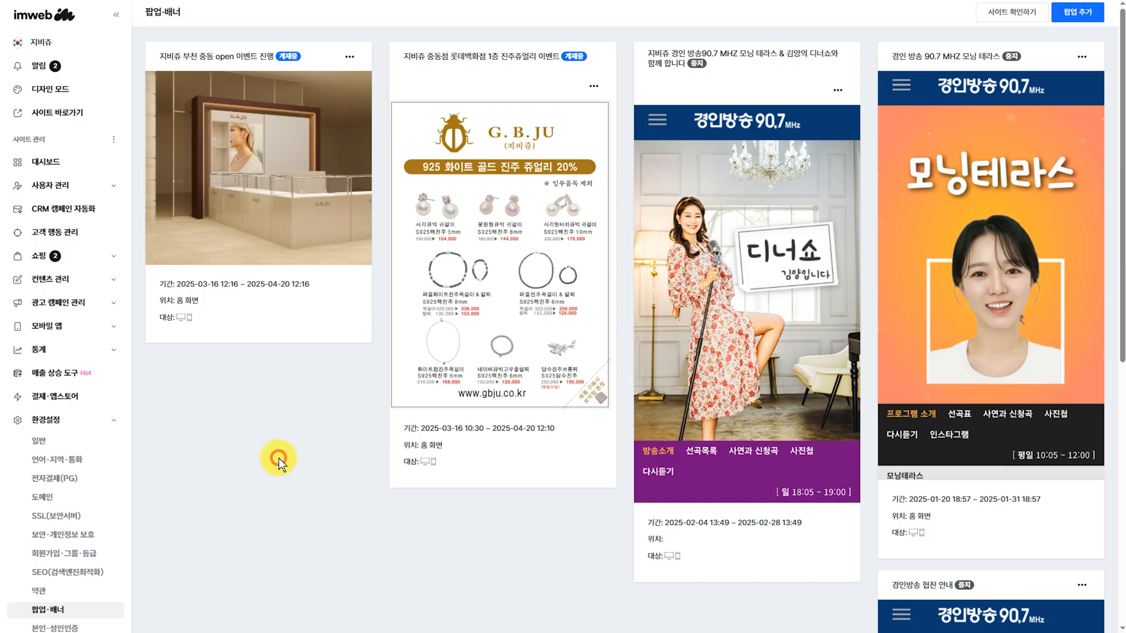
Step: Reopen the popup "지비쥬 부천 중동 open 이벤트 진행" in the admin, set its 너비 to 400 px and save it
{"action": "left_click", "coordinate": [348, 57]}
{"action": "left_click", "coordinate": [308, 83]}
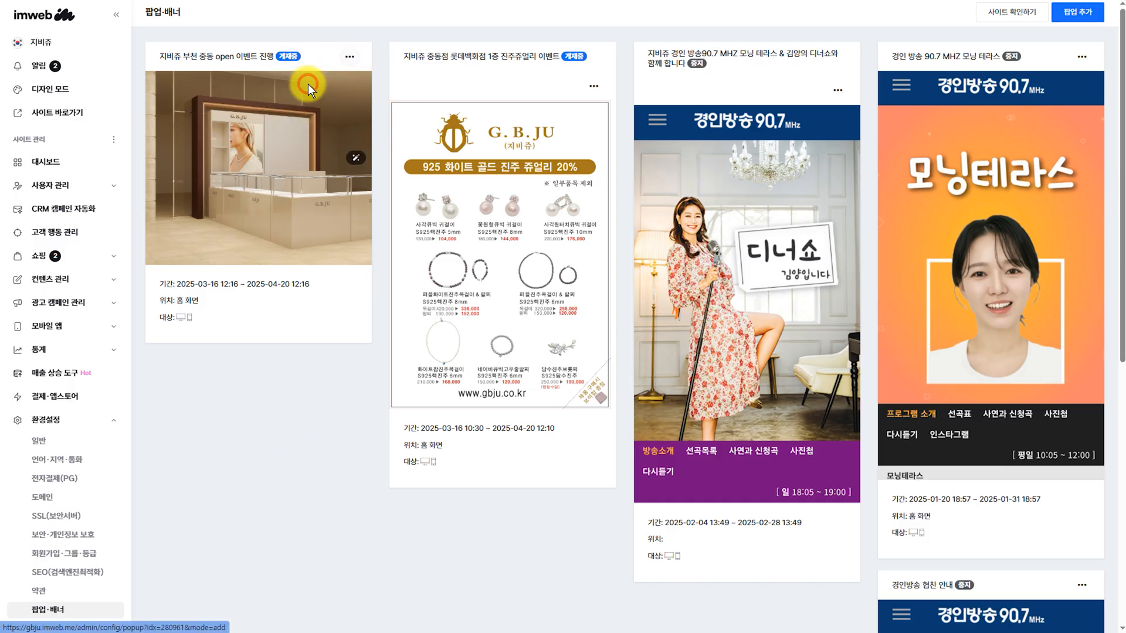
{"action": "scroll", "coordinate": [319, 318], "scroll_direction": "down", "scroll_amount": 1}
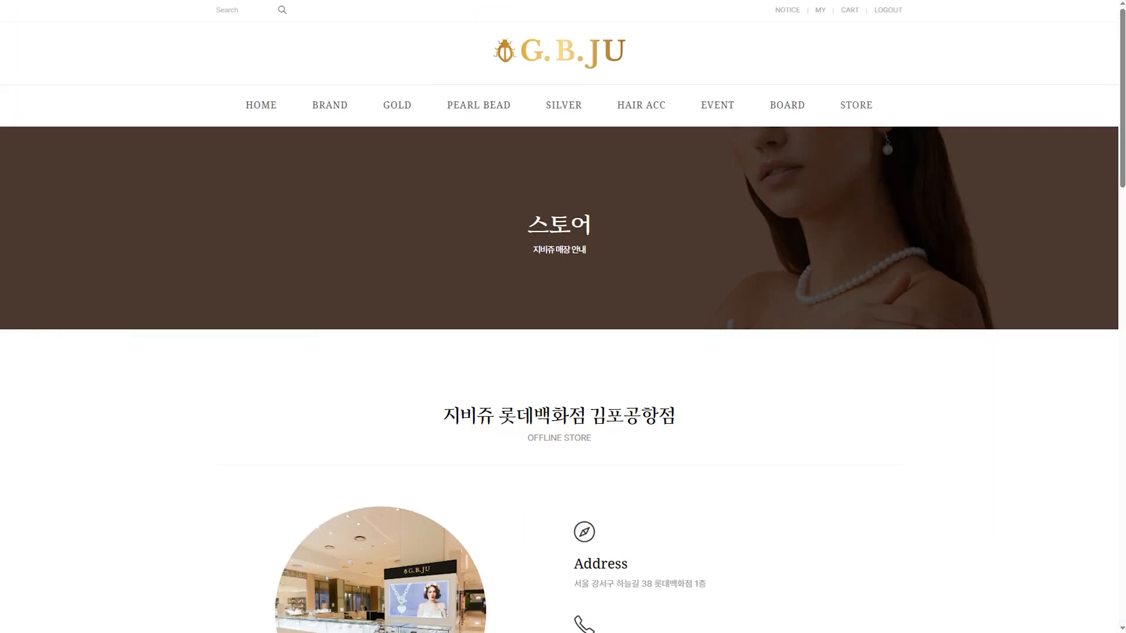
{"action": "left_click", "coordinate": [555, 50]}
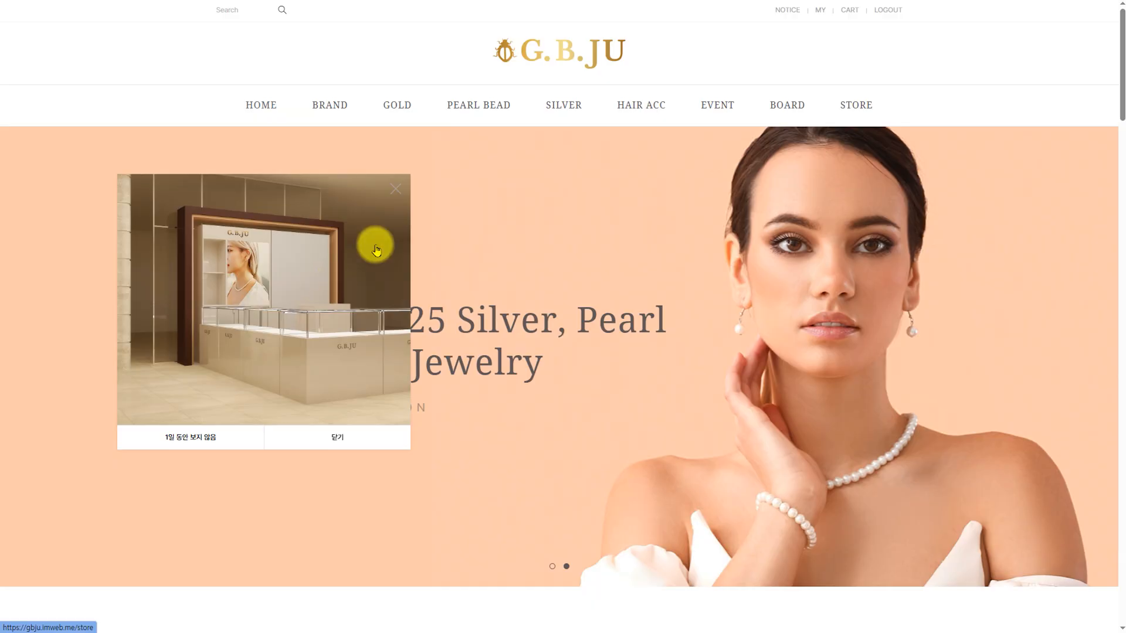
{"action": "left_click", "coordinate": [469, 0]}
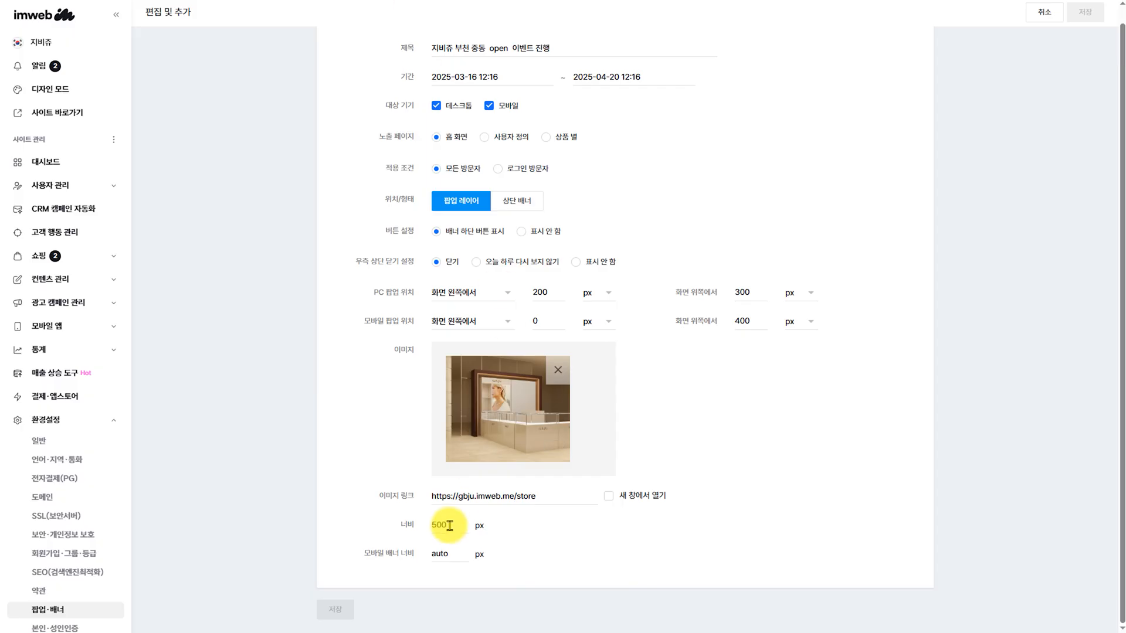
{"action": "left_click_drag", "start_coordinate": [447, 525], "coordinate": [405, 532]}
{"action": "type", "text": "400"}
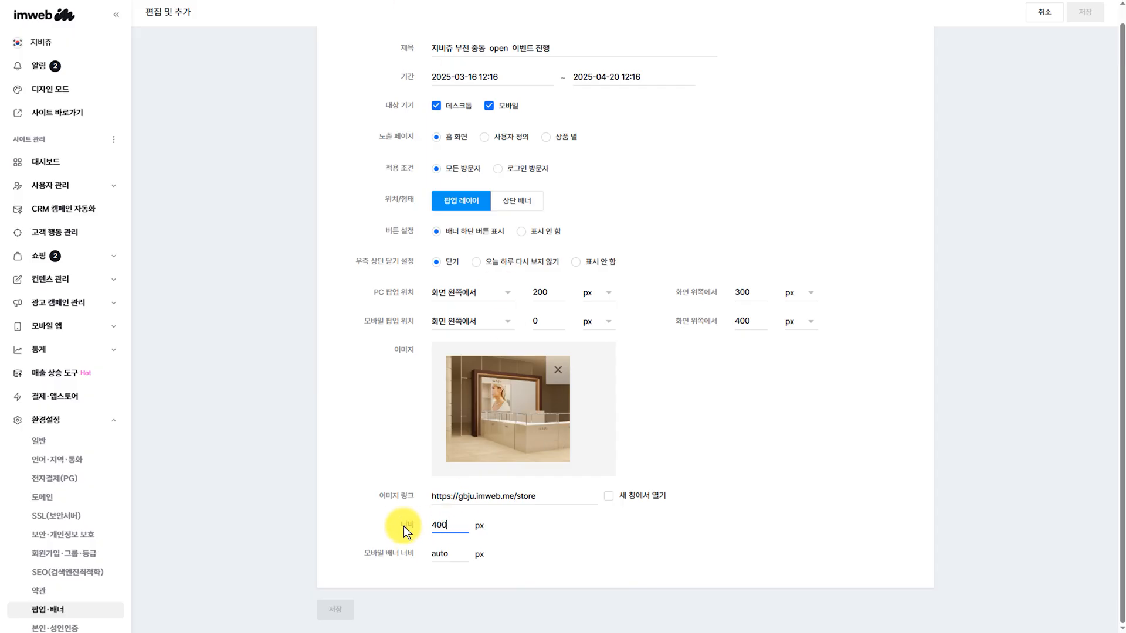
{"action": "left_click", "coordinate": [581, 539]}
{"action": "left_click", "coordinate": [341, 611]}
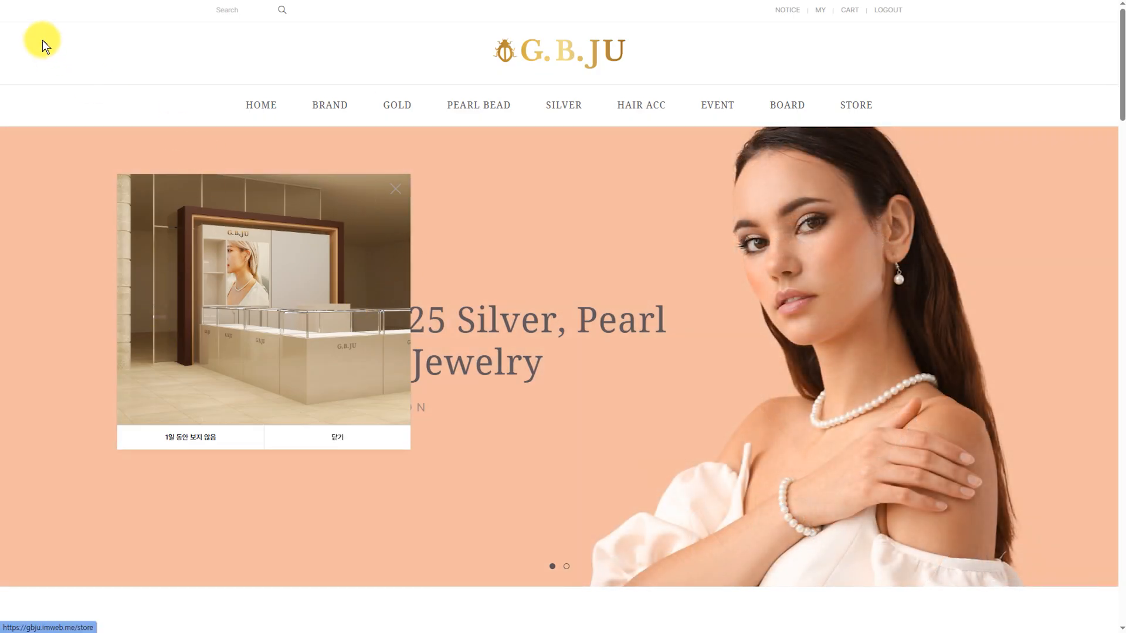
Step: Reload the storefront home page to check the store popup's new width
{"action": "left_click", "coordinate": [558, 58]}
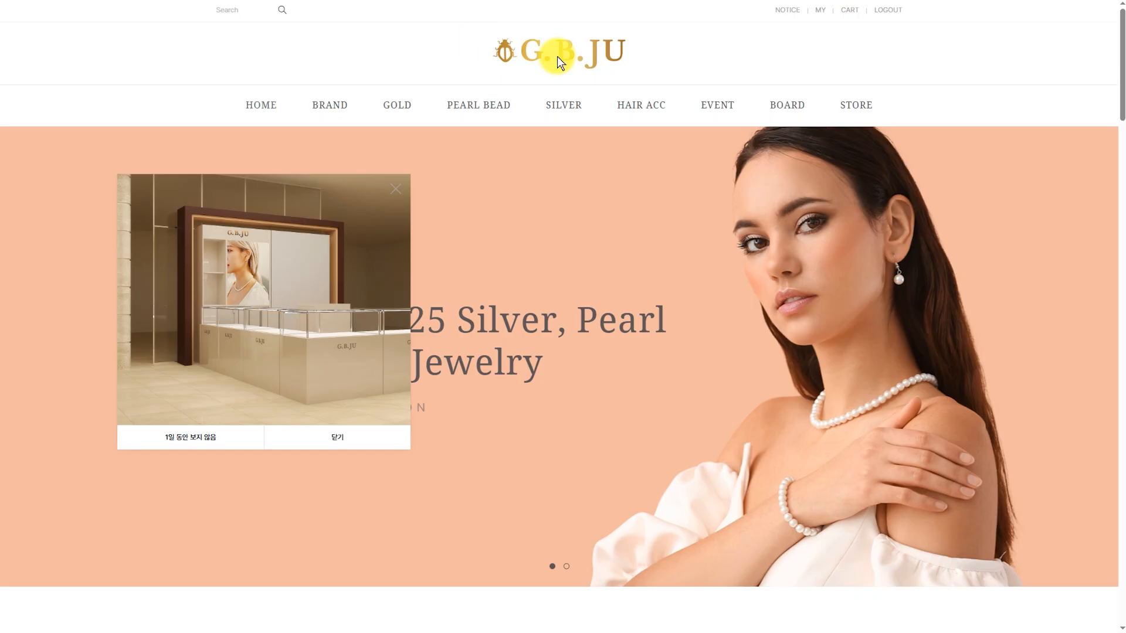
{"action": "left_click", "coordinate": [557, 56]}
{"action": "left_click", "coordinate": [557, 56]}
{"action": "left_click", "coordinate": [557, 56]}
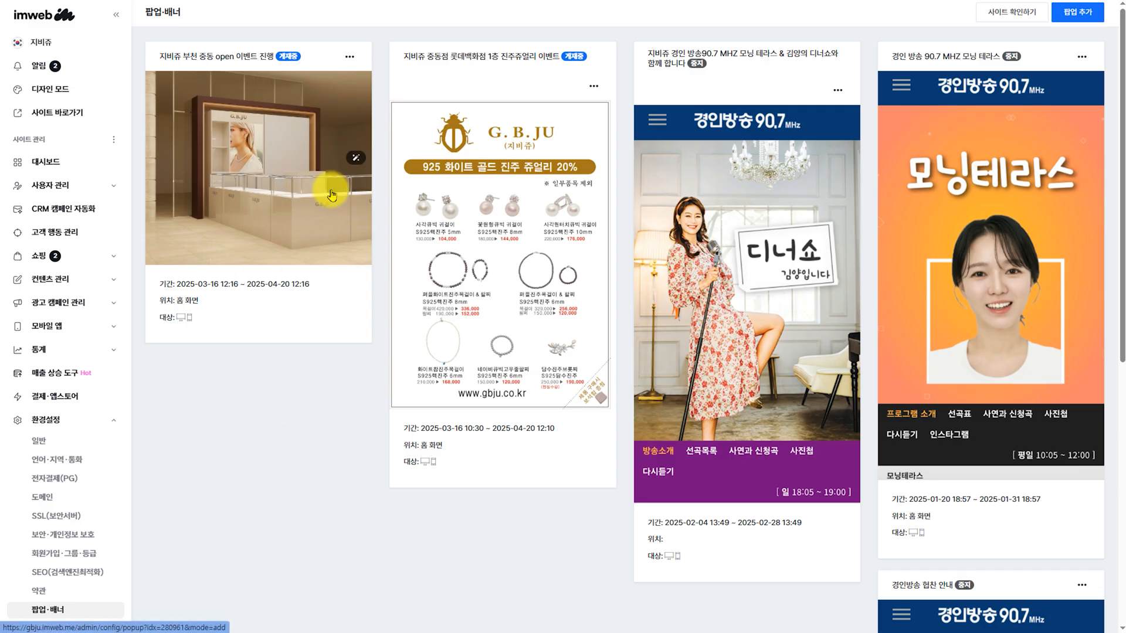
Step: Reopen the popup "지비쥬 부천 중동 open 이벤트 진행" in the admin and review its settings
{"action": "left_click", "coordinate": [348, 56]}
{"action": "left_click", "coordinate": [321, 81]}
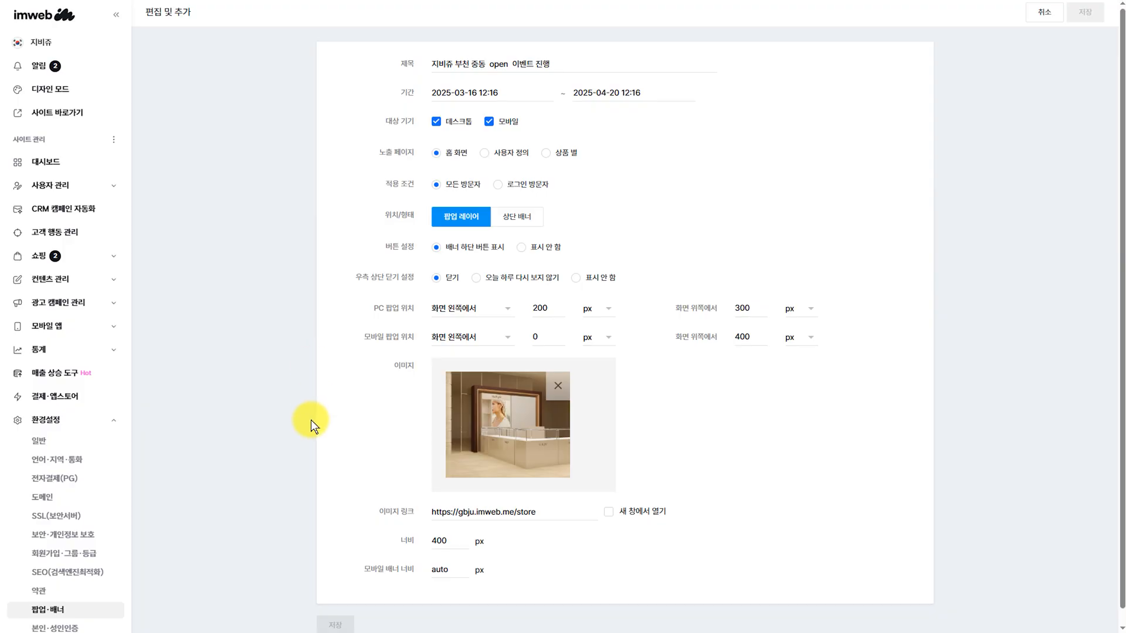
{"action": "scroll", "coordinate": [311, 420], "scroll_direction": "down", "scroll_amount": 1}
{"action": "scroll", "coordinate": [310, 420], "scroll_direction": "up", "scroll_amount": 1}
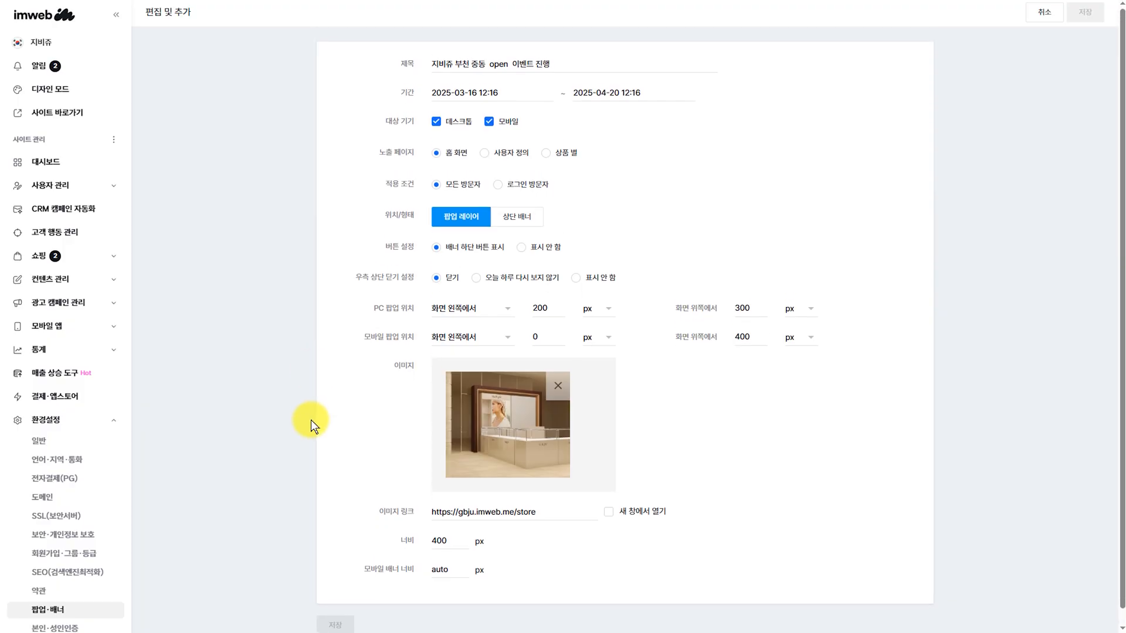